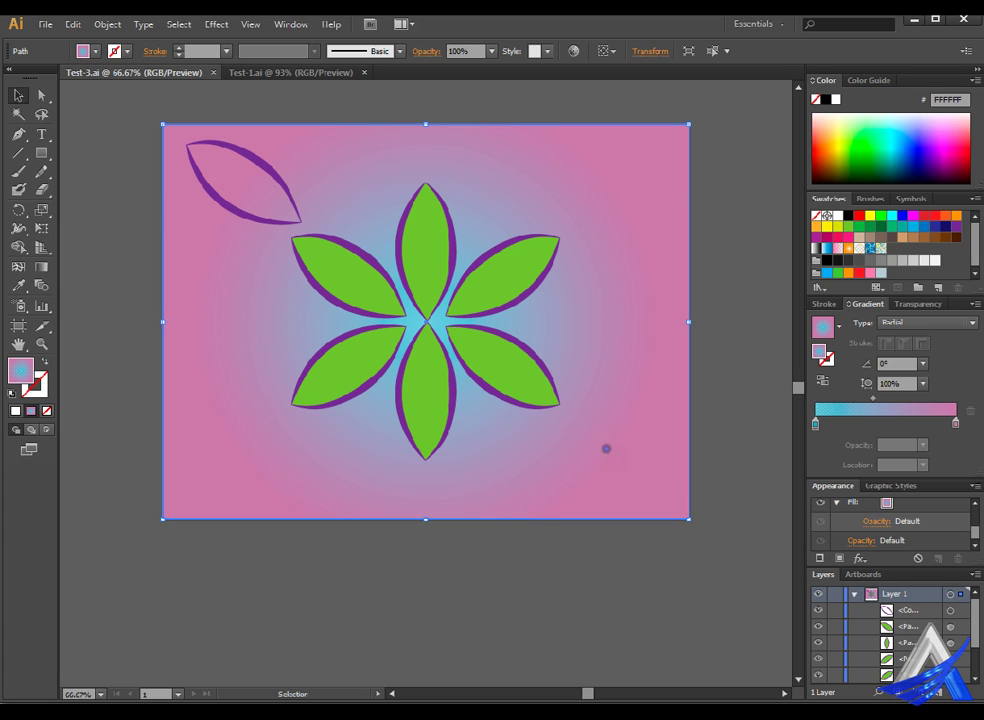
- Save the rectangle's pink-and-blue radial gradient as a new swatch and go to Test-1.ai
left_click_drag(555, 476, 556, 478)
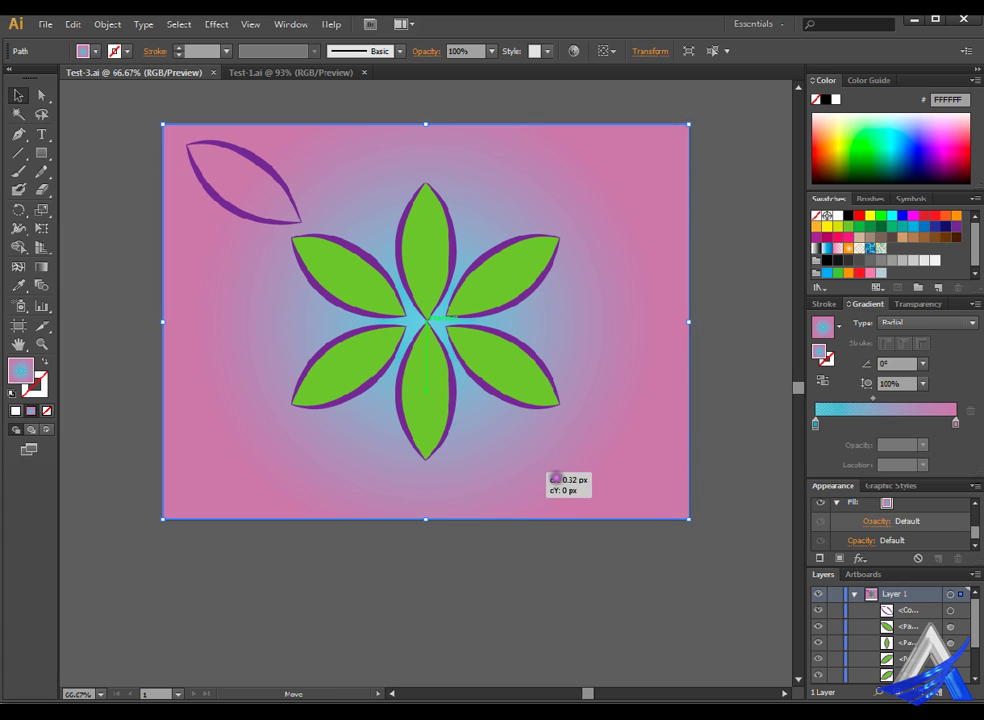
left_click_drag(555, 476, 948, 250)
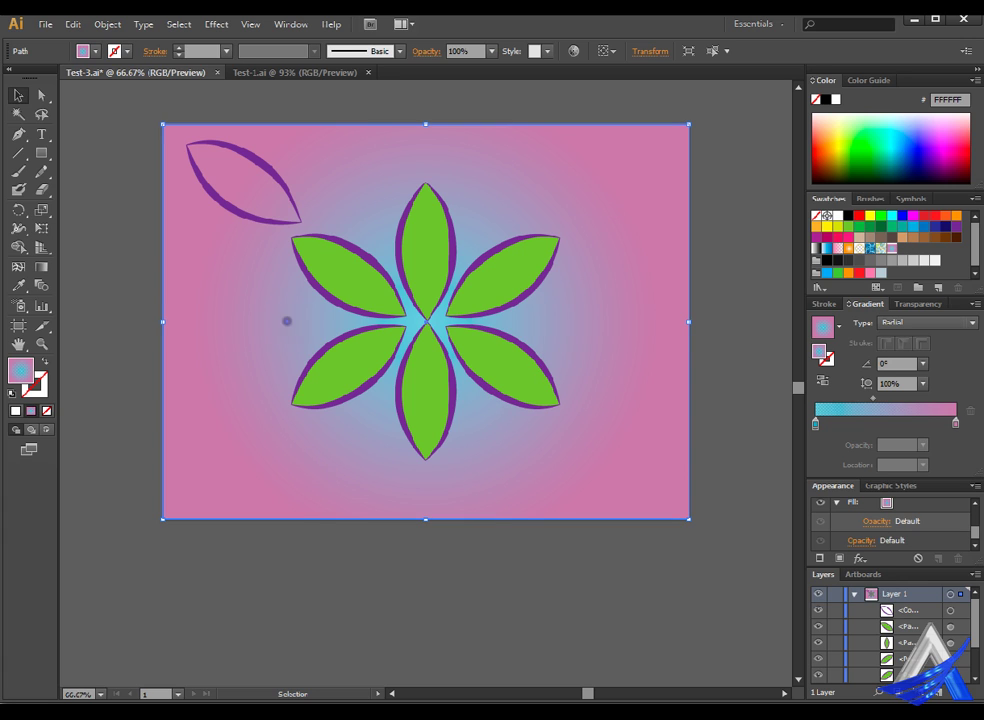
left_click(300, 72)
- Select the blue circle and give its outline a white-to-black linear gradient
left_click(380, 285)
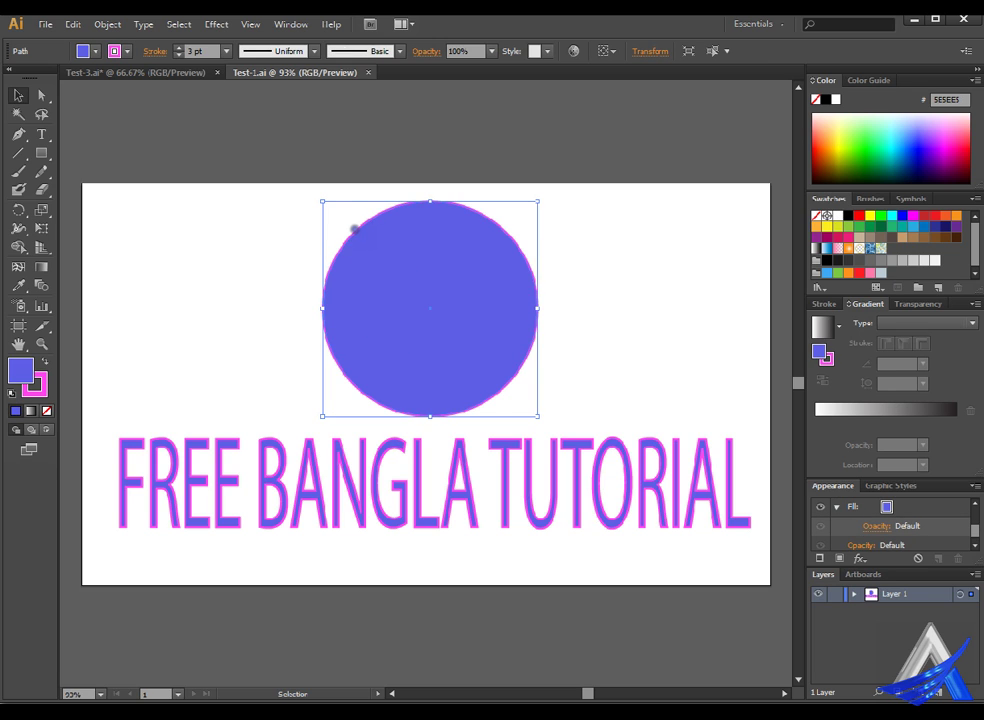
key("x")
left_click(31, 411)
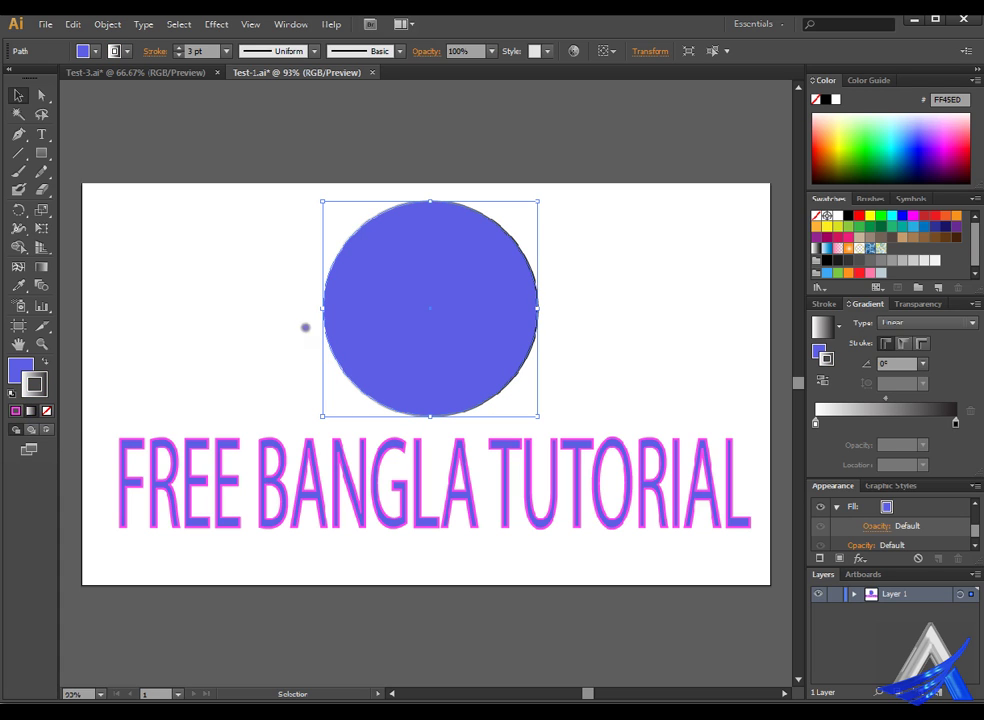
- Make the circle's outline 12 pt with the Sky gradient applied along the stroke
left_click(227, 51)
left_click(245, 288)
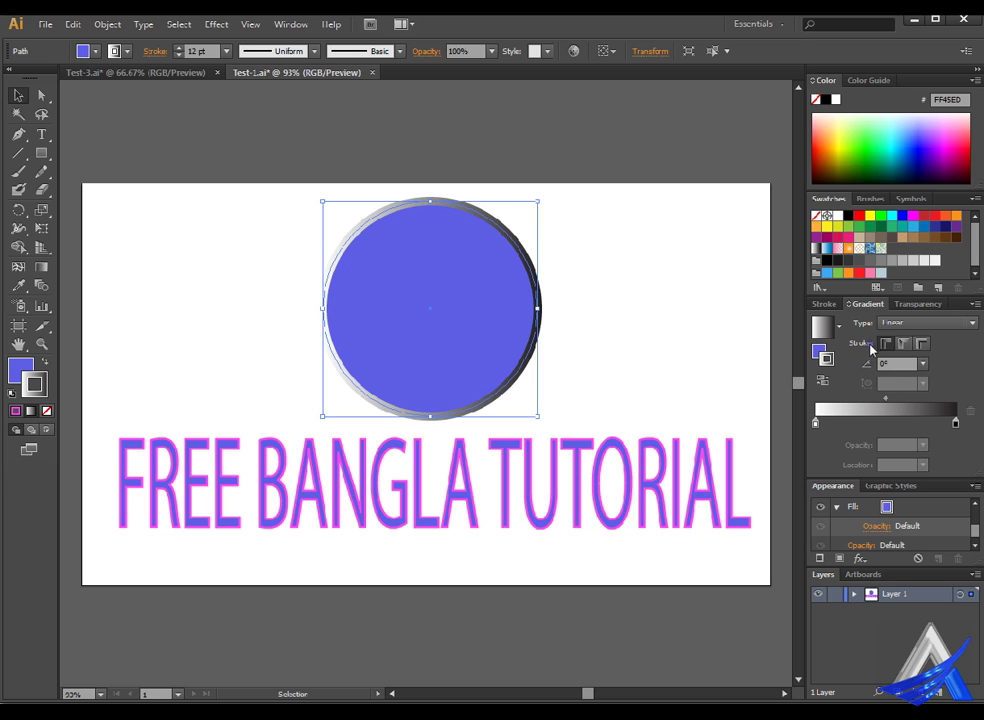
left_click(839, 325)
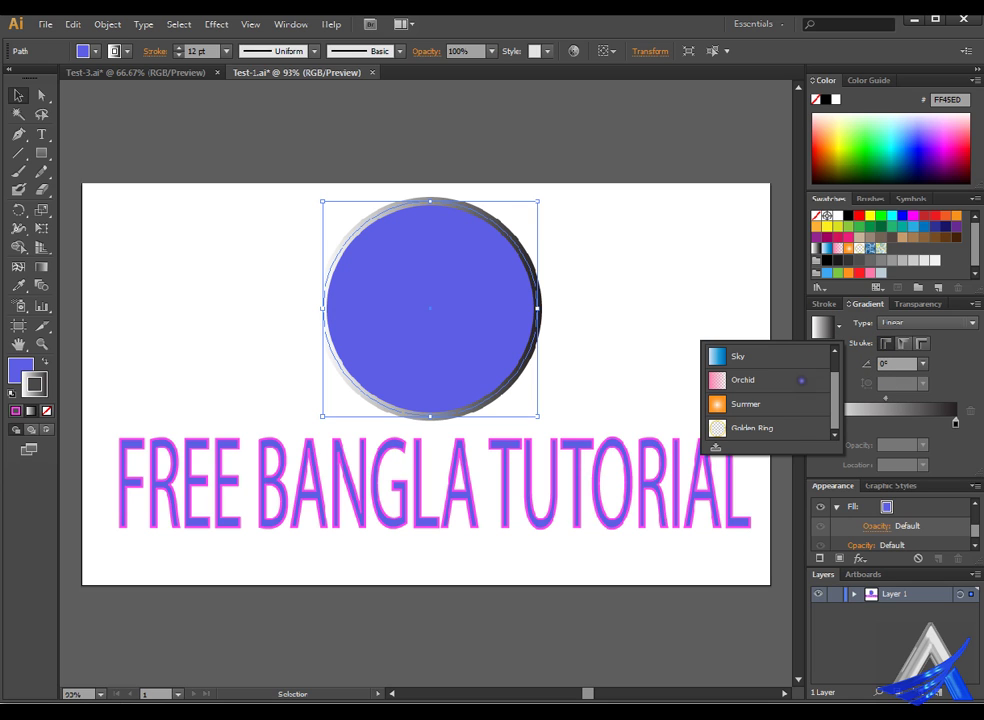
left_click(778, 358)
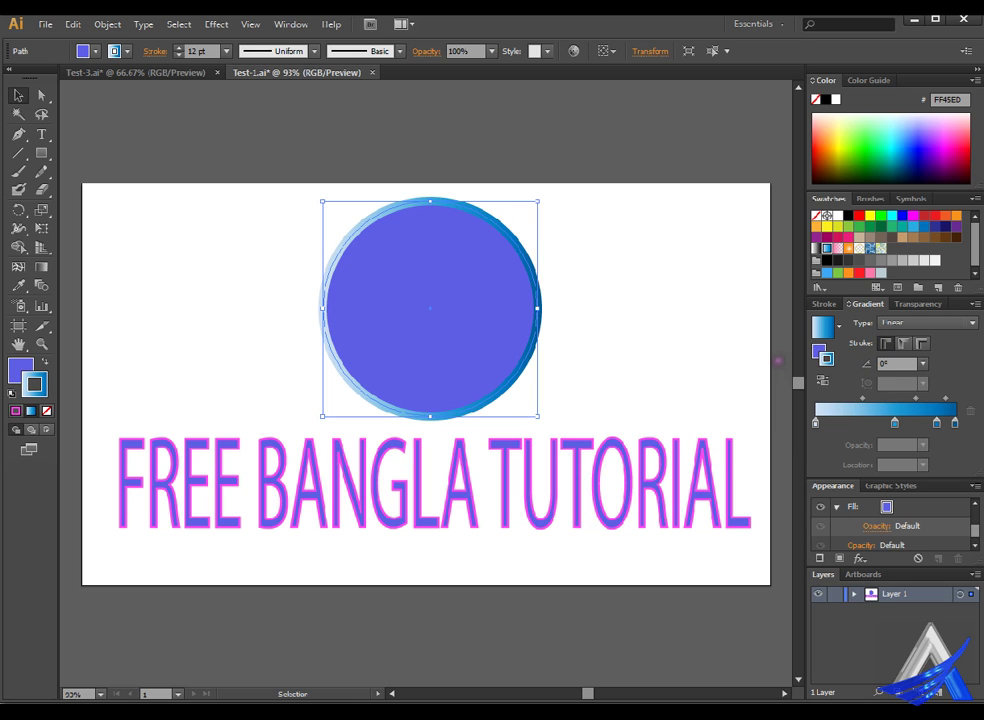
left_click(881, 367)
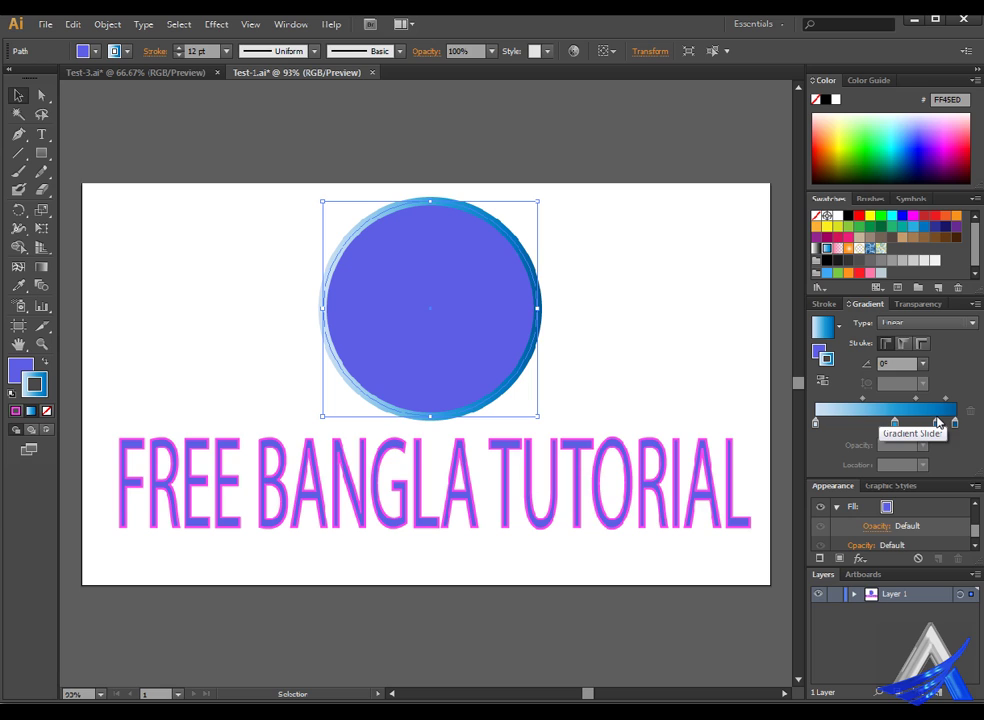
left_click(943, 346)
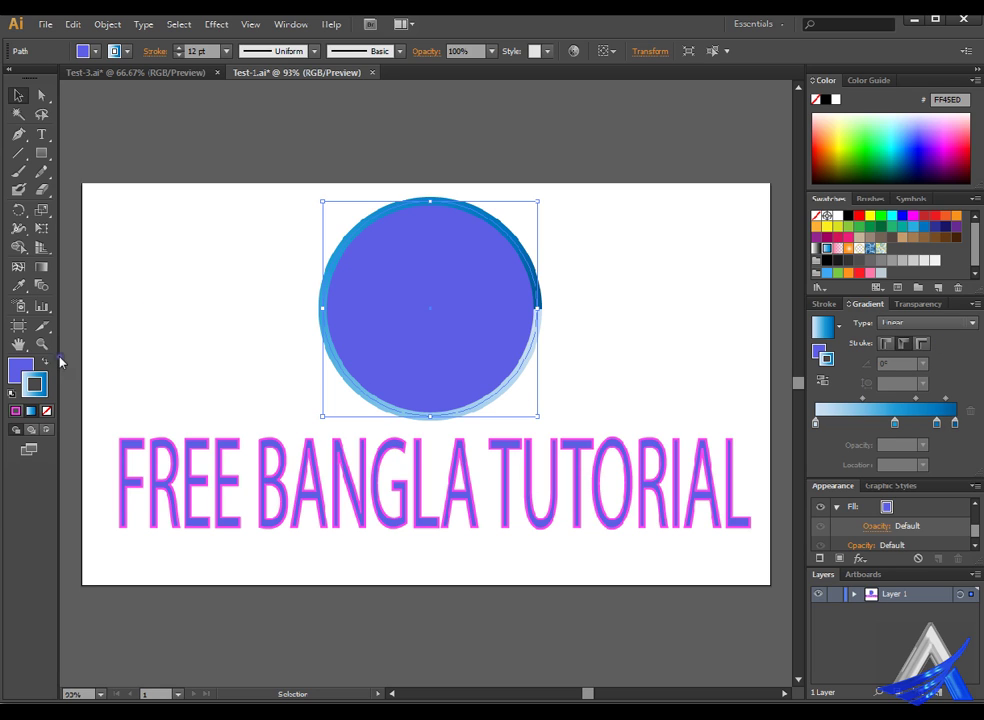
left_click(42, 344)
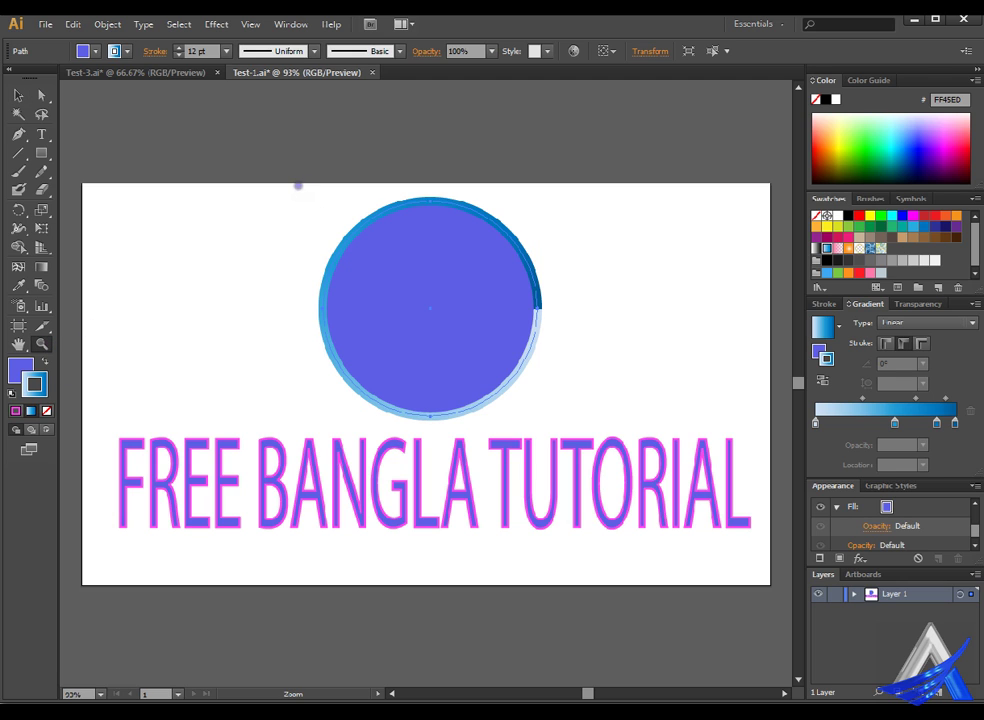
- Zoom into the circle and set the Sky outline gradient to run across the stroke
mouse_move(287, 192)
left_mouse_down()
mouse_move(502, 428)
mouse_move(595, 430)
left_mouse_up()
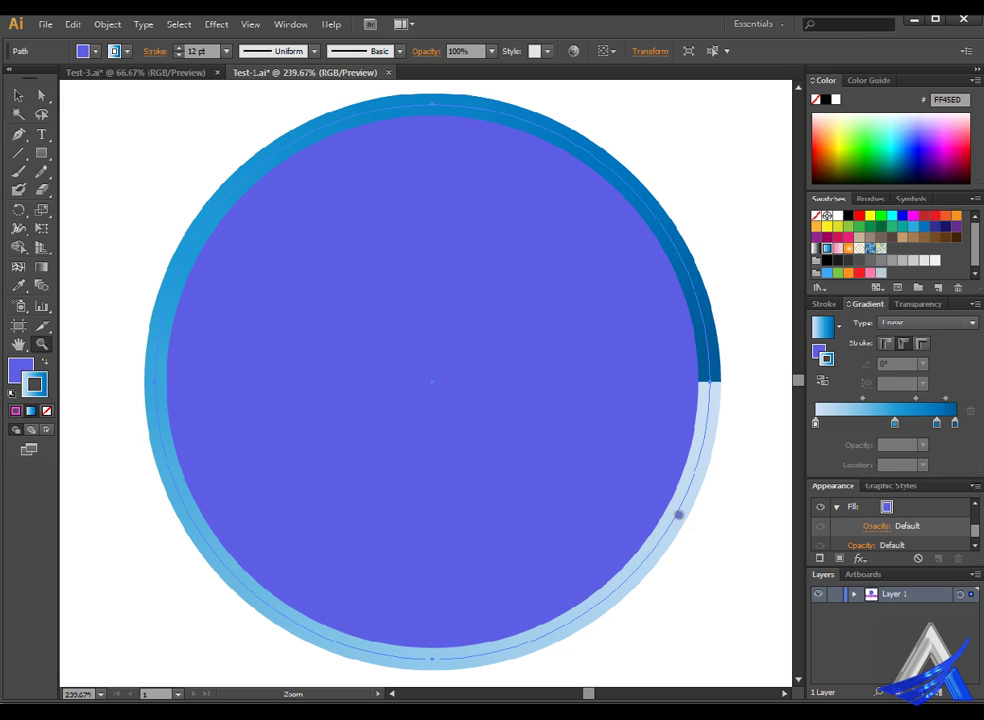
left_click(926, 345)
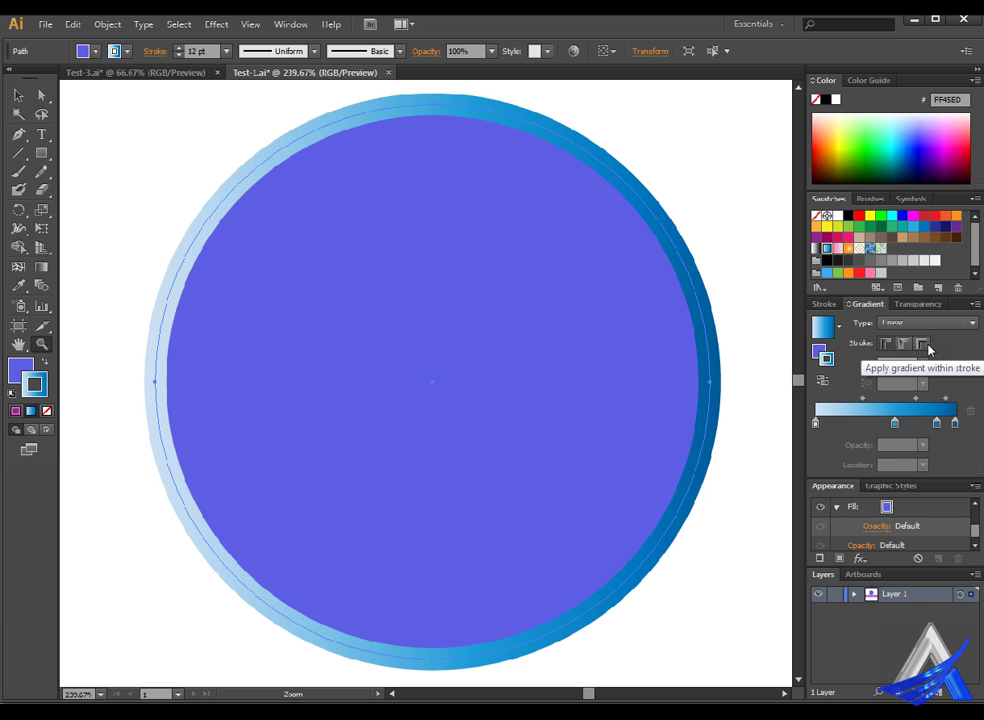
left_click(944, 344)
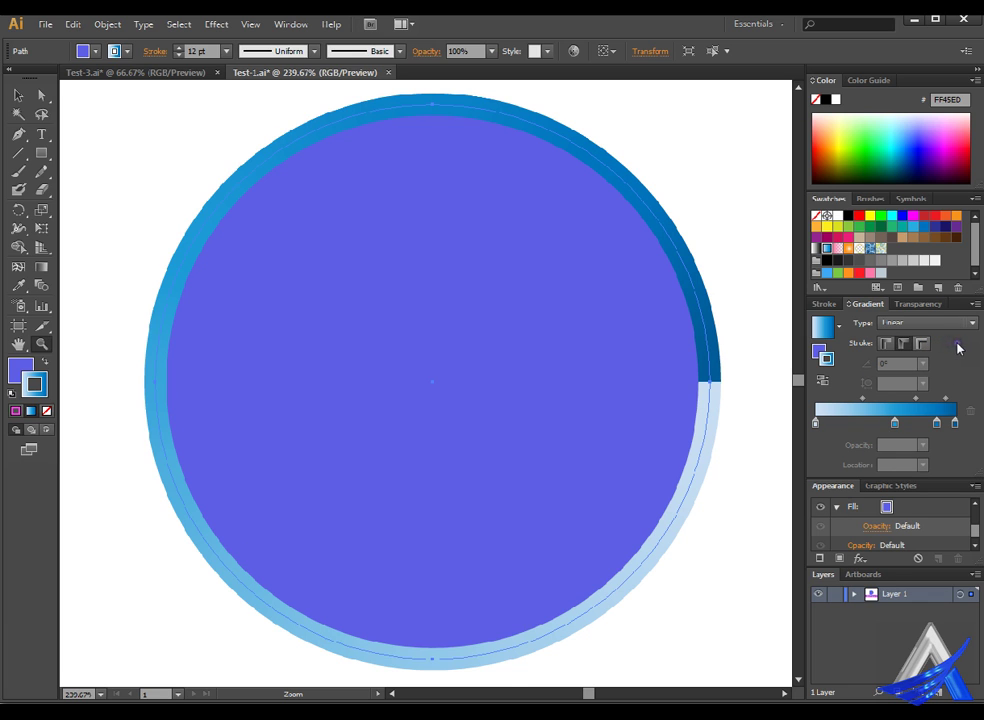
left_click(964, 345)
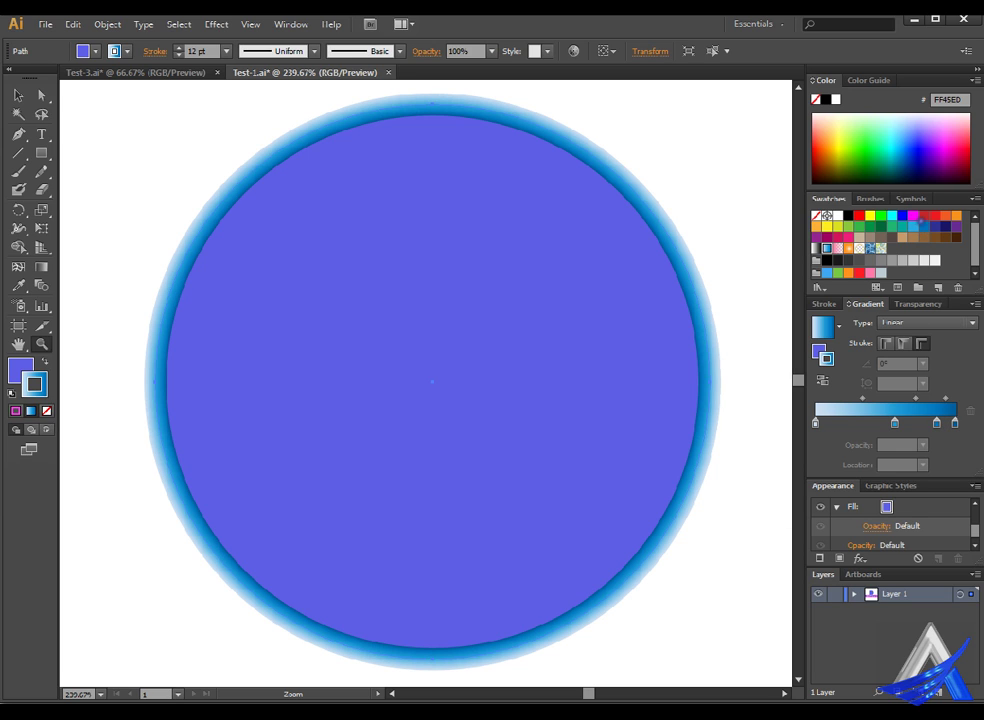
- Check the outline gradient stop's colour (1E9CD7), then bring up the stroke weight settings
double_click(936, 423)
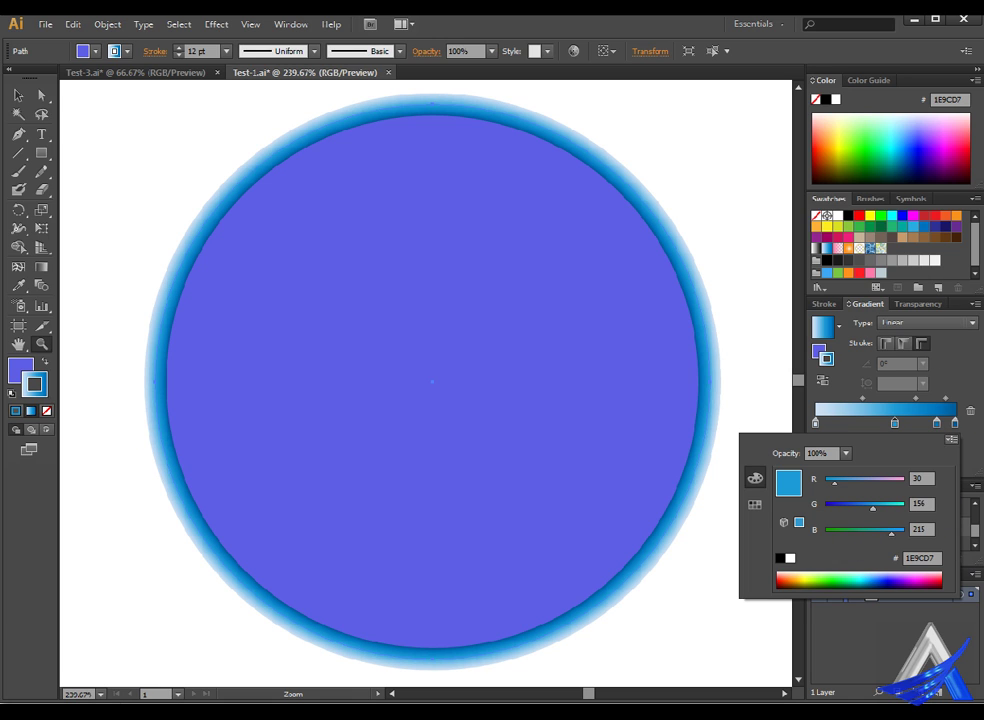
key("Escape")
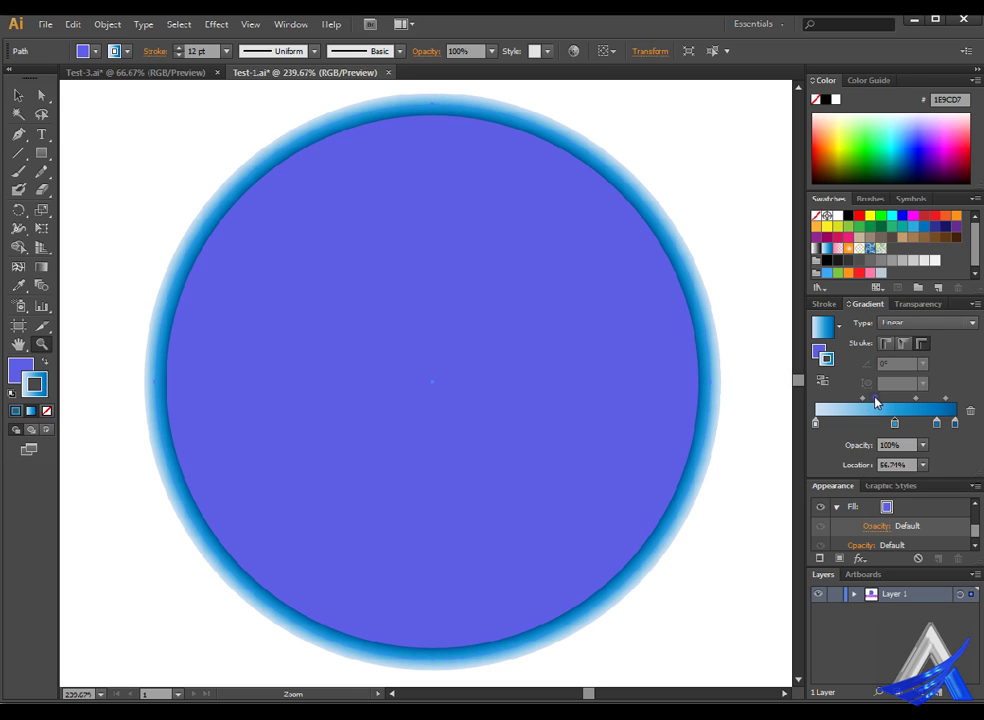
left_click(868, 304)
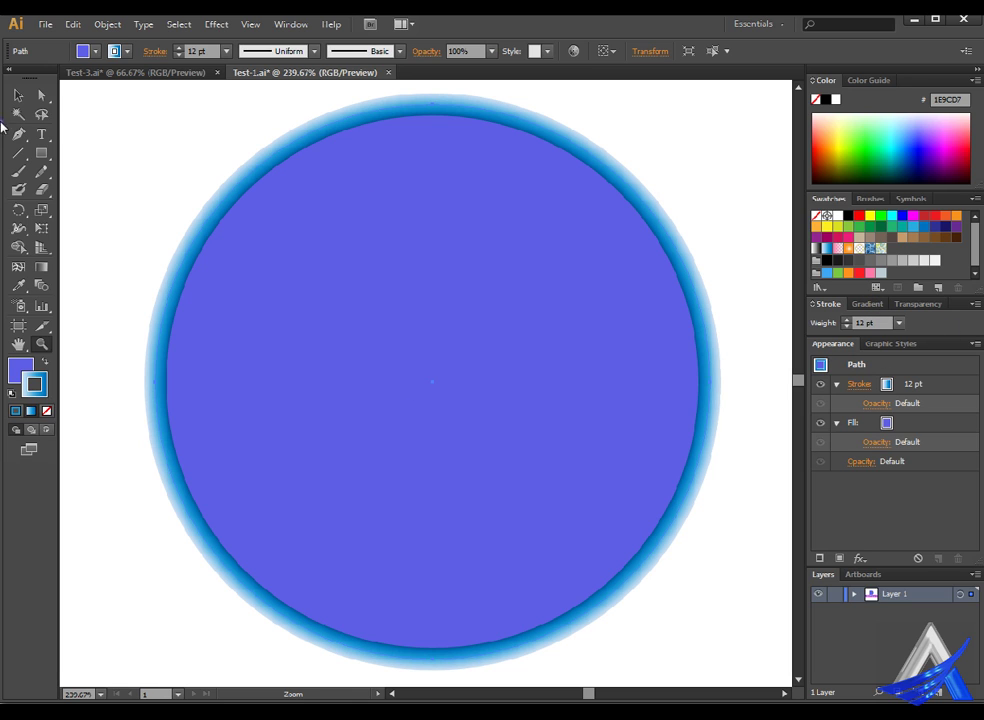
- Select the circle and re-dock the Gradient panel beside the Stroke and Transparency panels
left_click(18, 95)
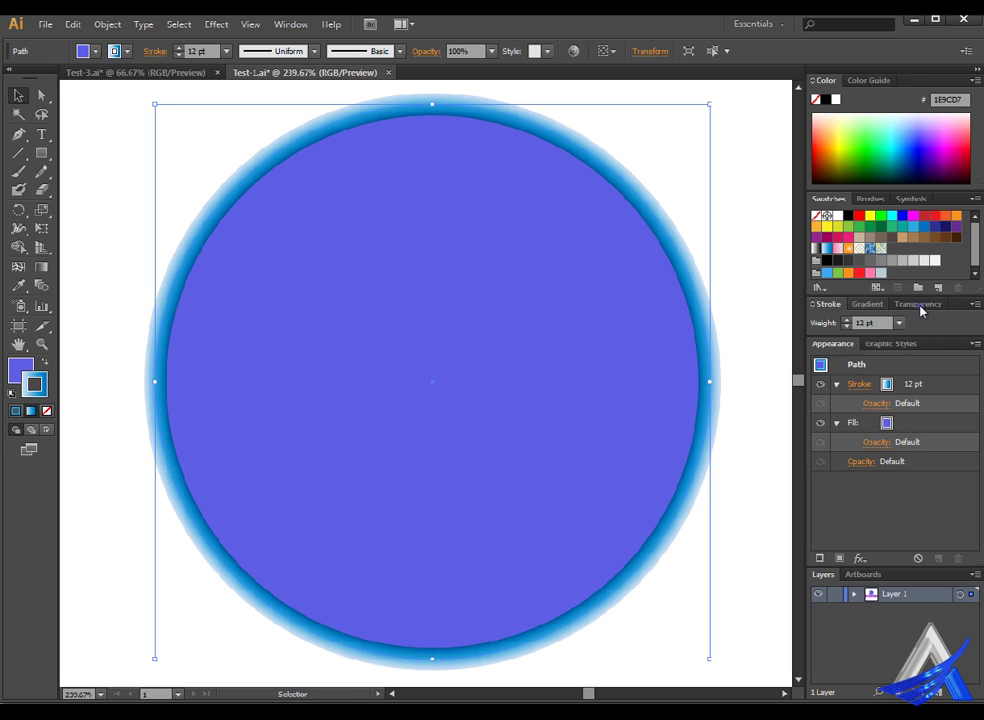
left_click(867, 303)
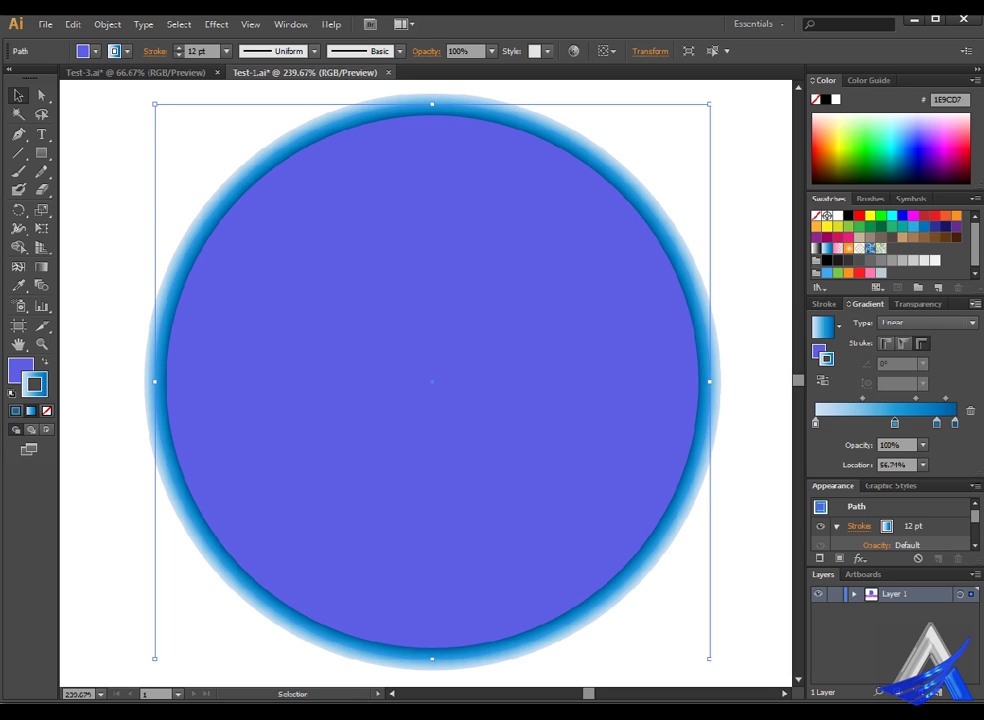
right_click(845, 302)
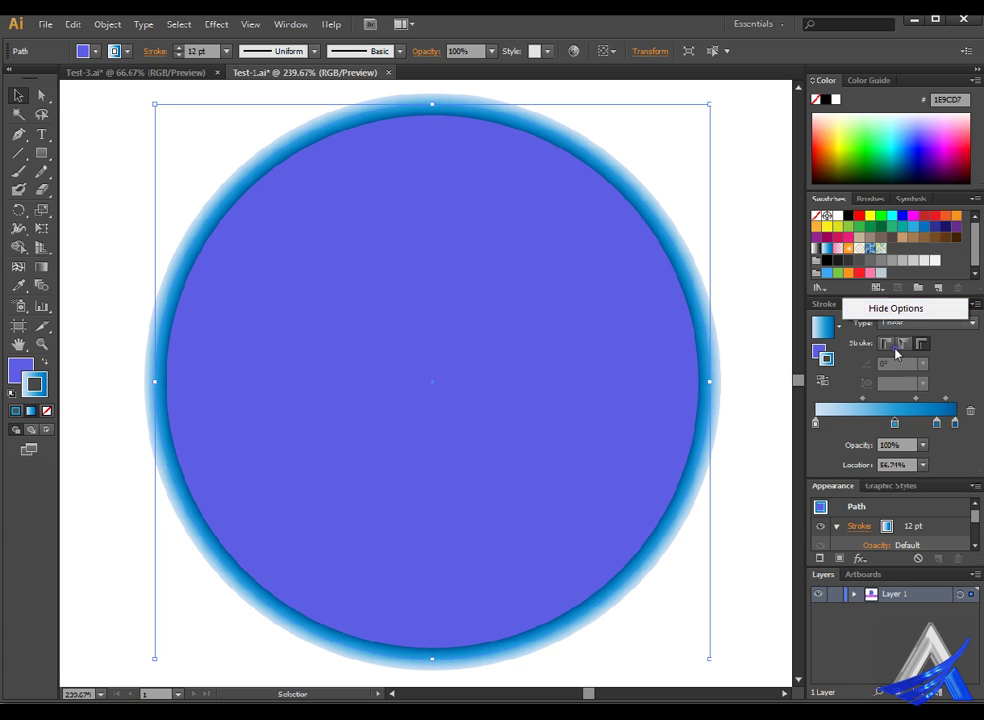
left_click(881, 372)
left_click_drag(867, 303, 562, 290)
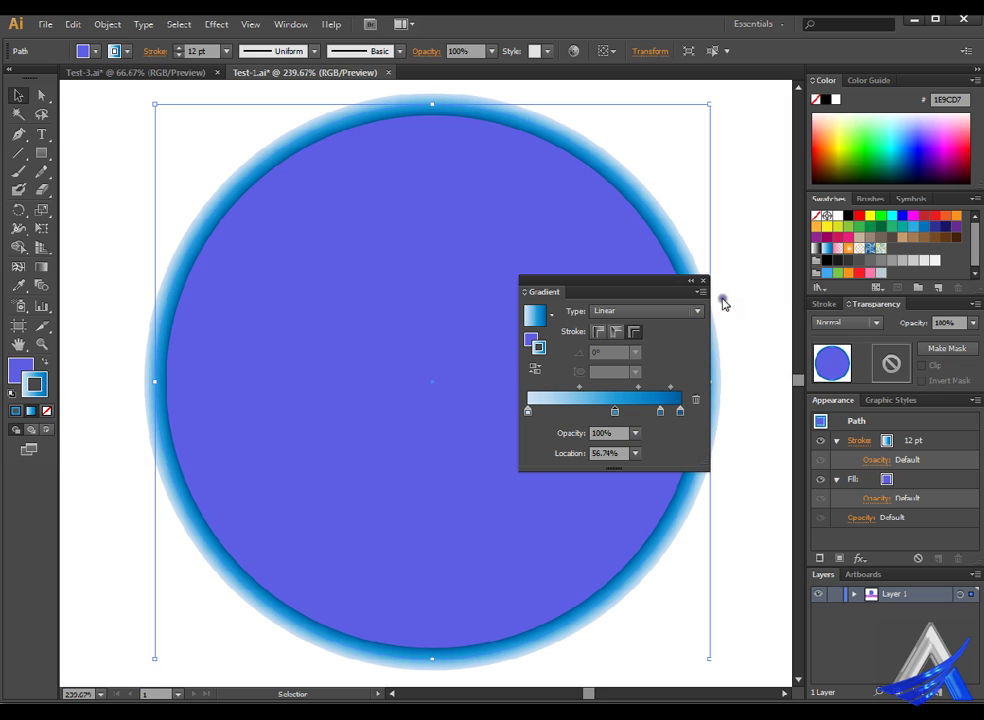
right_click(706, 290)
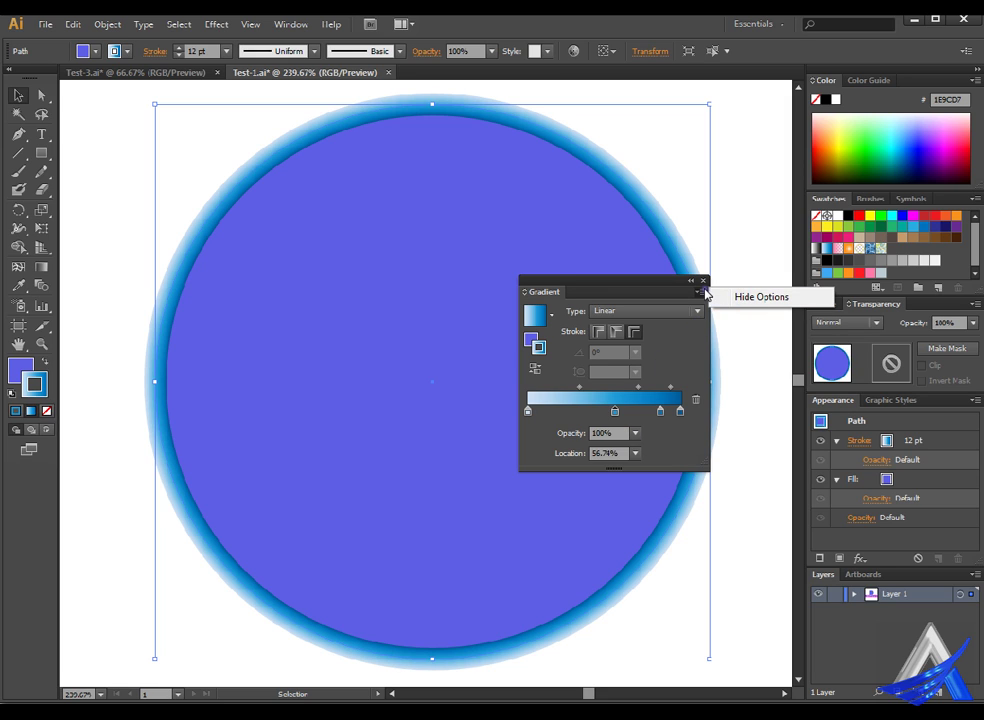
left_click(705, 287)
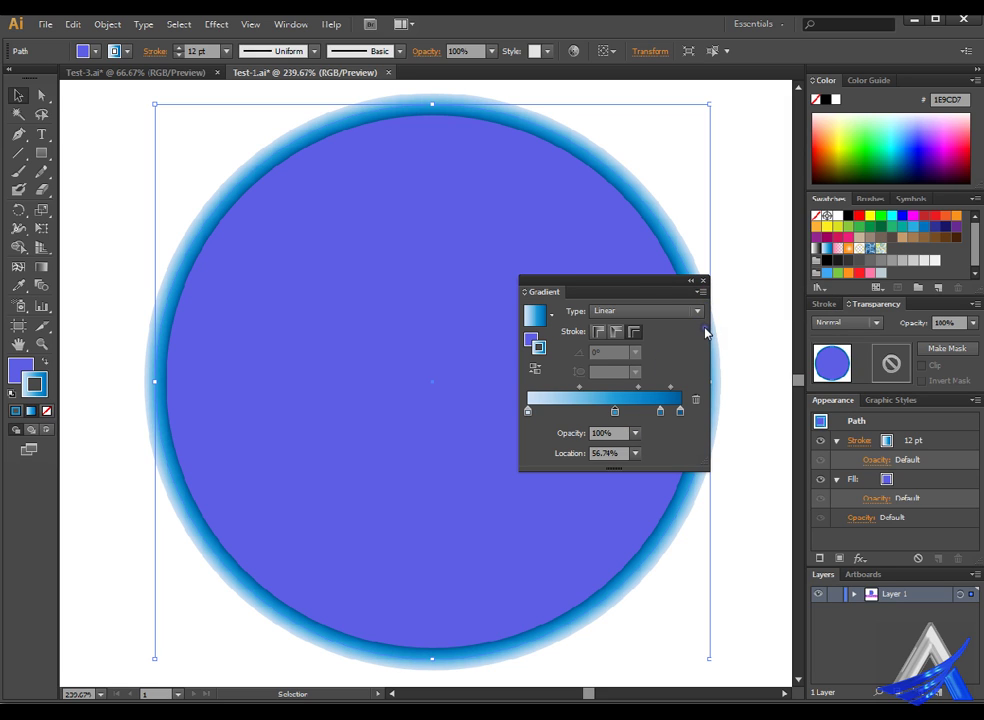
left_click_drag(578, 292, 915, 306)
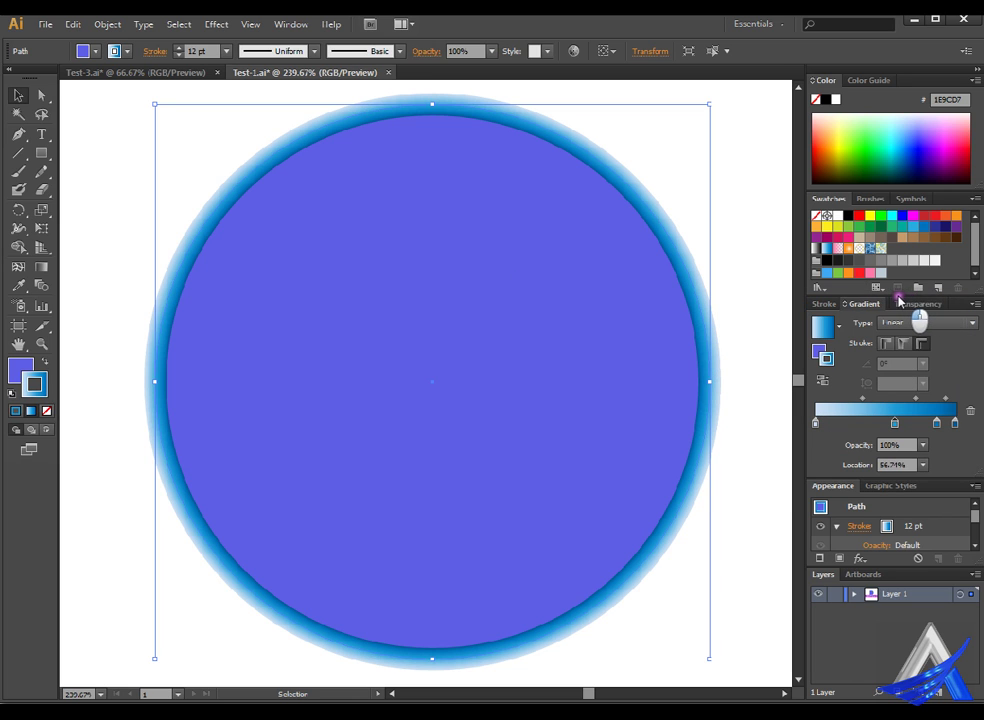
left_click(857, 288)
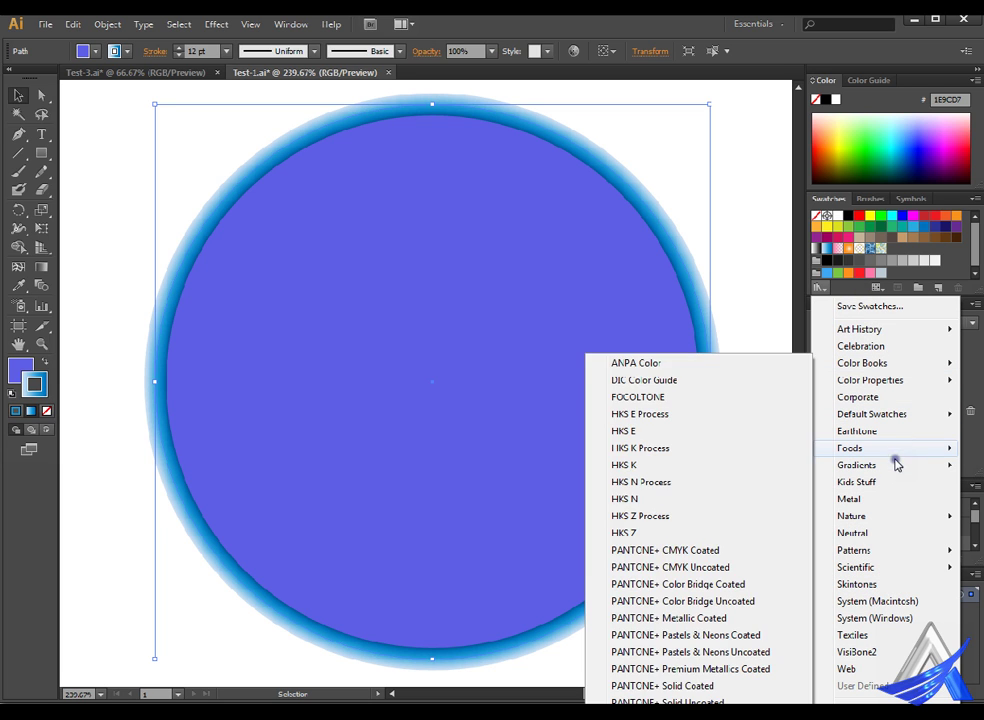
mouse_move(857, 465)
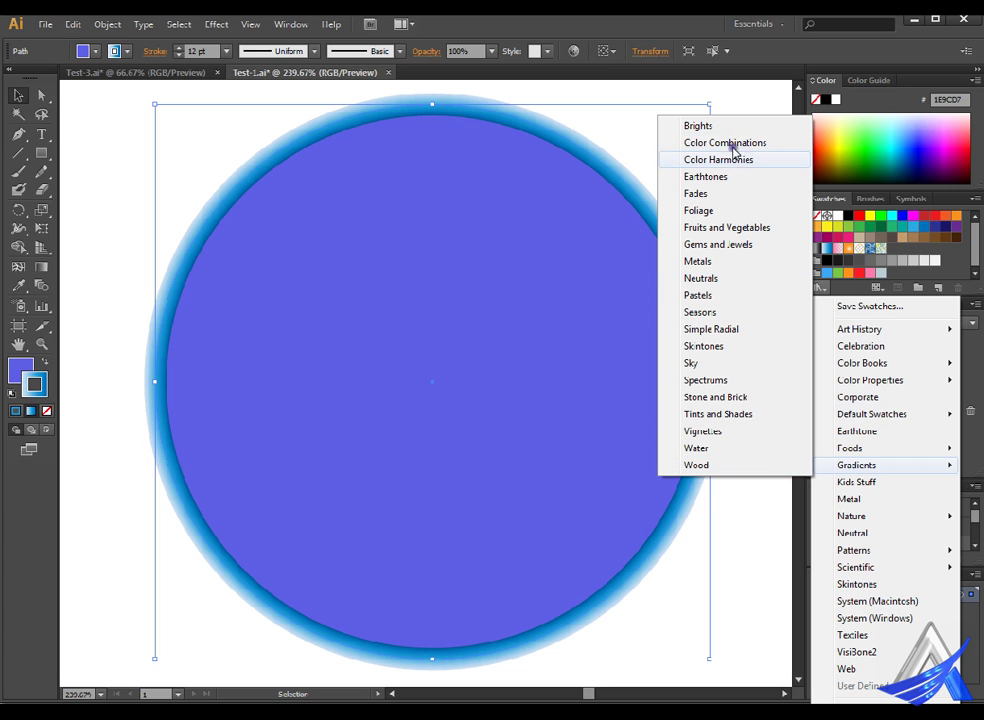
left_click(748, 434)
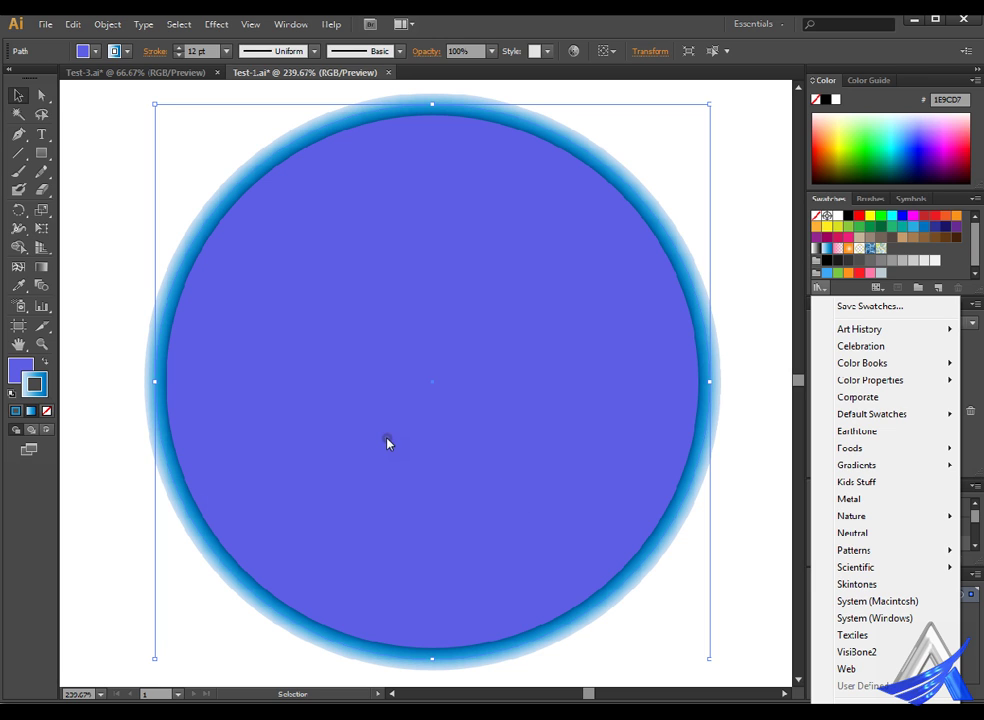
left_click(210, 158)
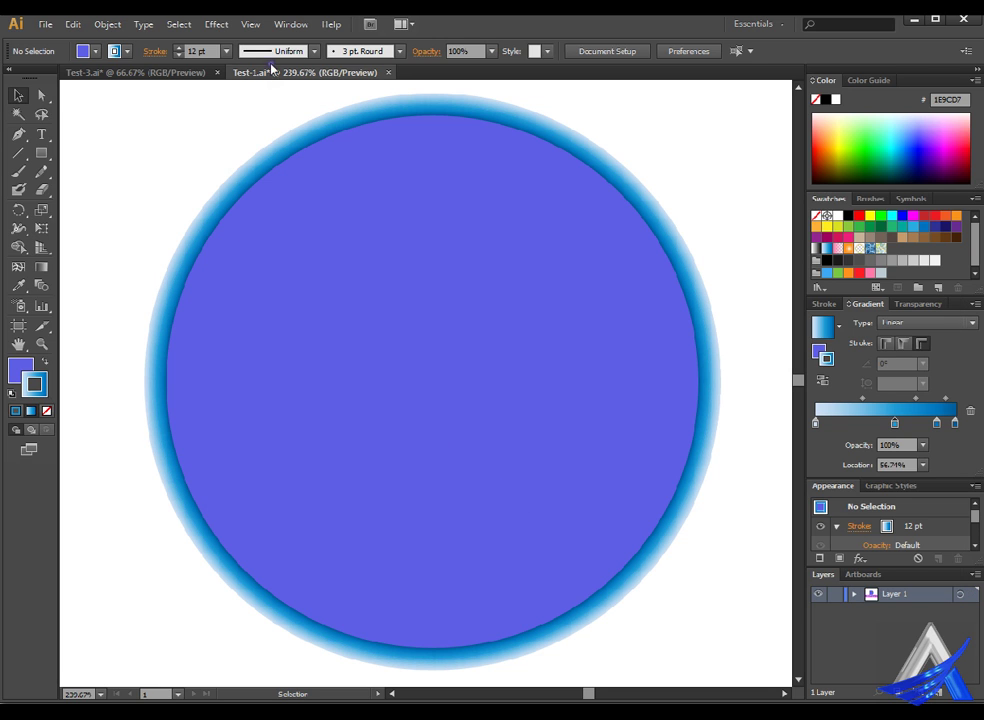
- Create a new blank 960 x 560 px Web document, Untitled-3
left_click(195, 73)
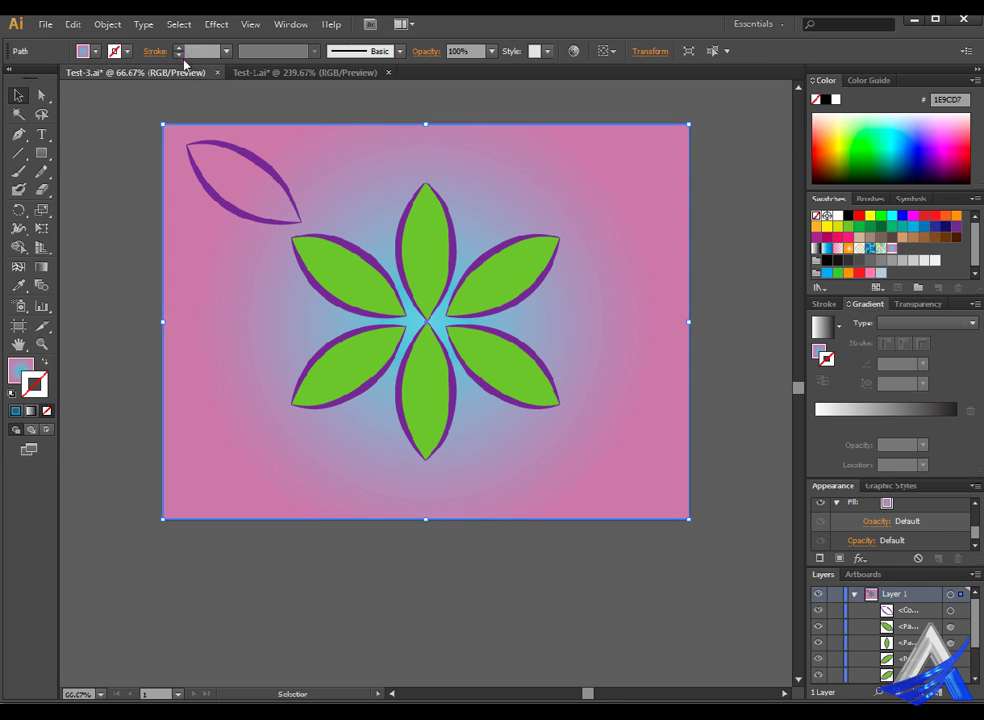
left_click(291, 72)
left_click(45, 24)
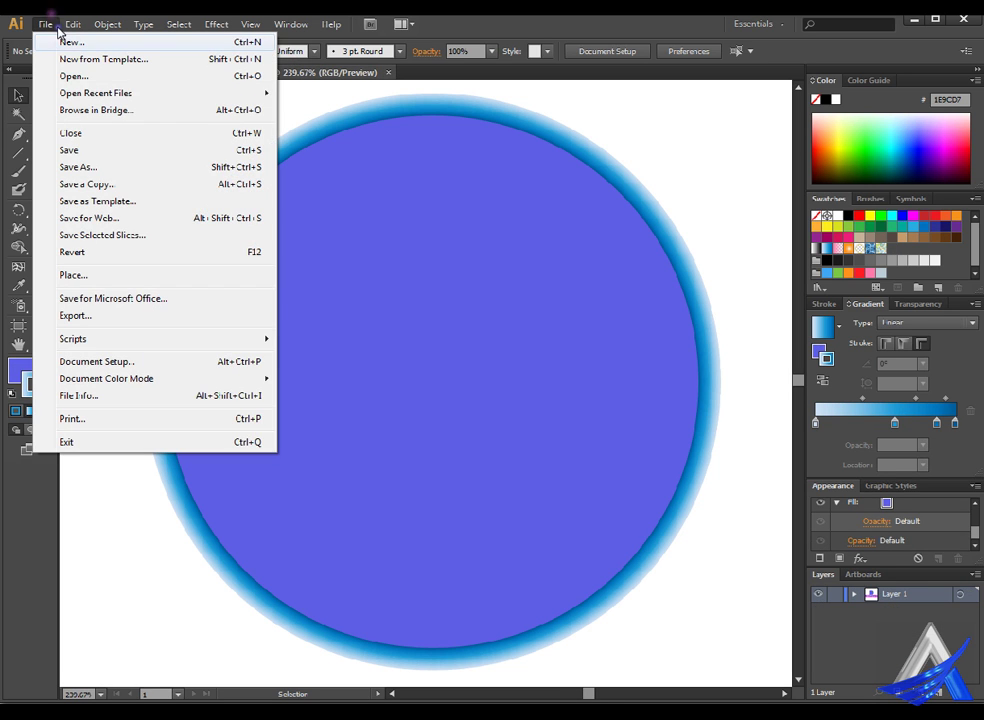
left_click(68, 41)
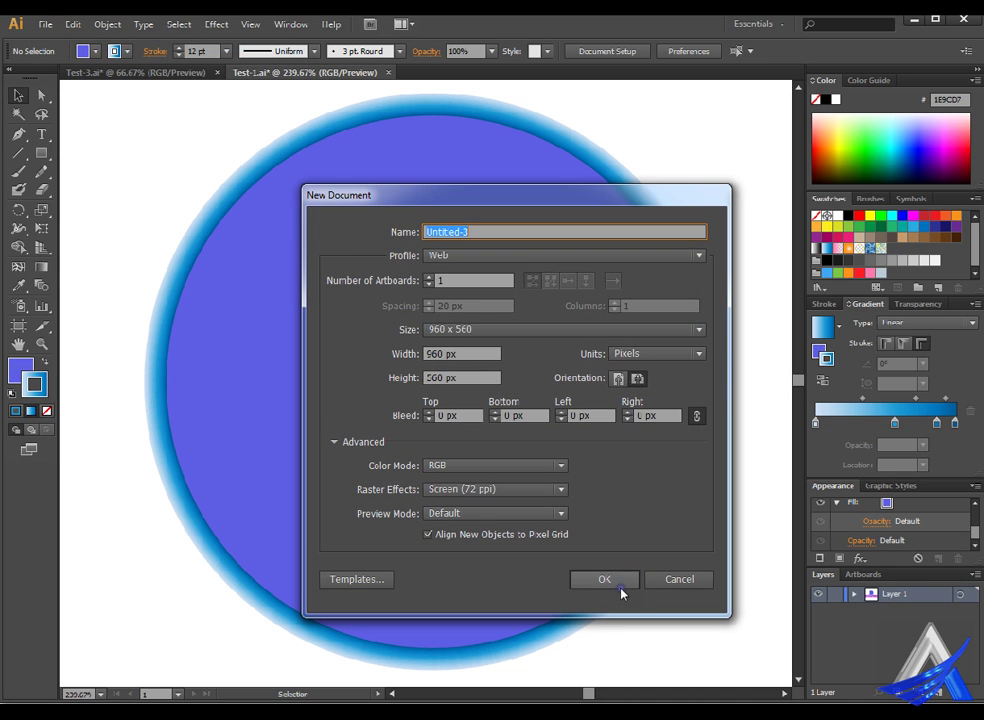
left_click(619, 586)
left_click(41, 152)
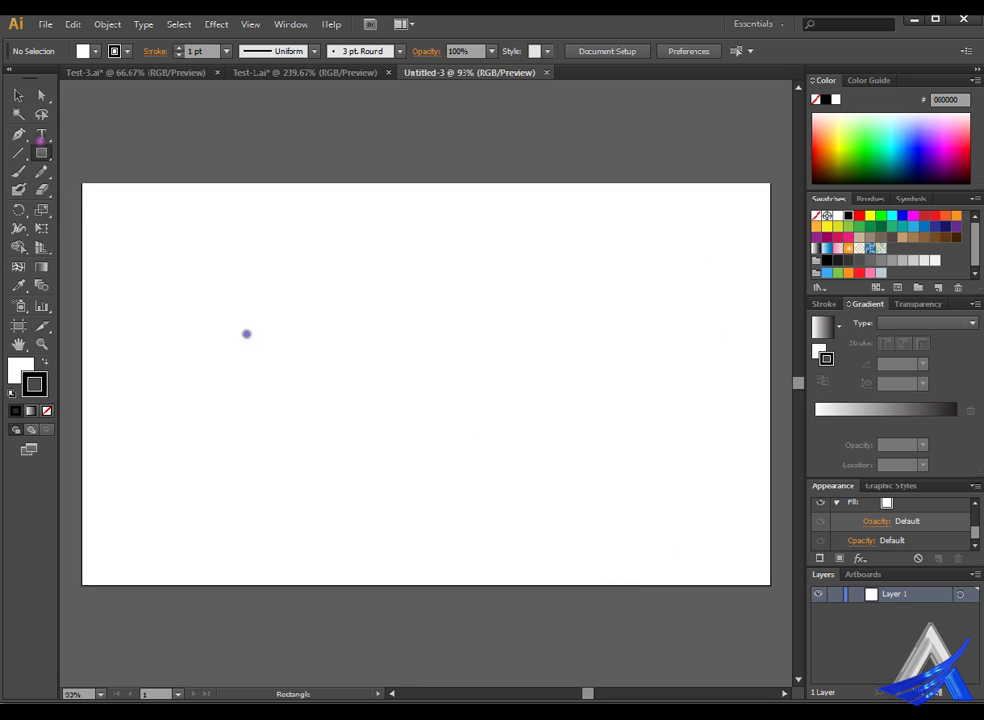
- Draw a wide rectangle on the artboard and fill it with the Alyssa pattern swatch
left_click_drag(281, 286, 650, 481)
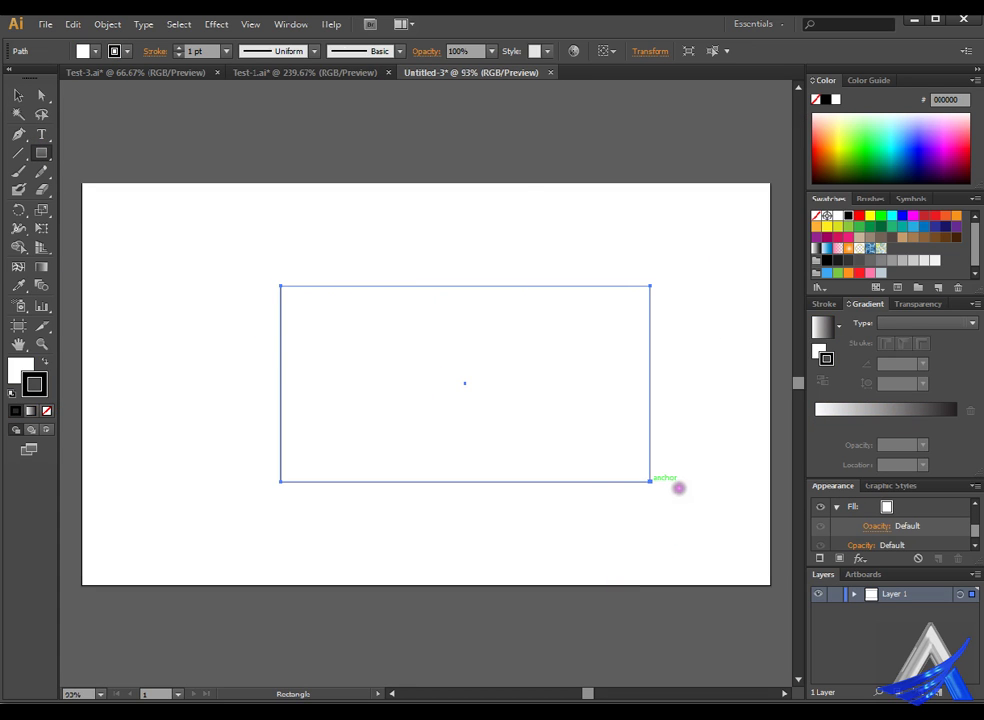
left_click(21, 372)
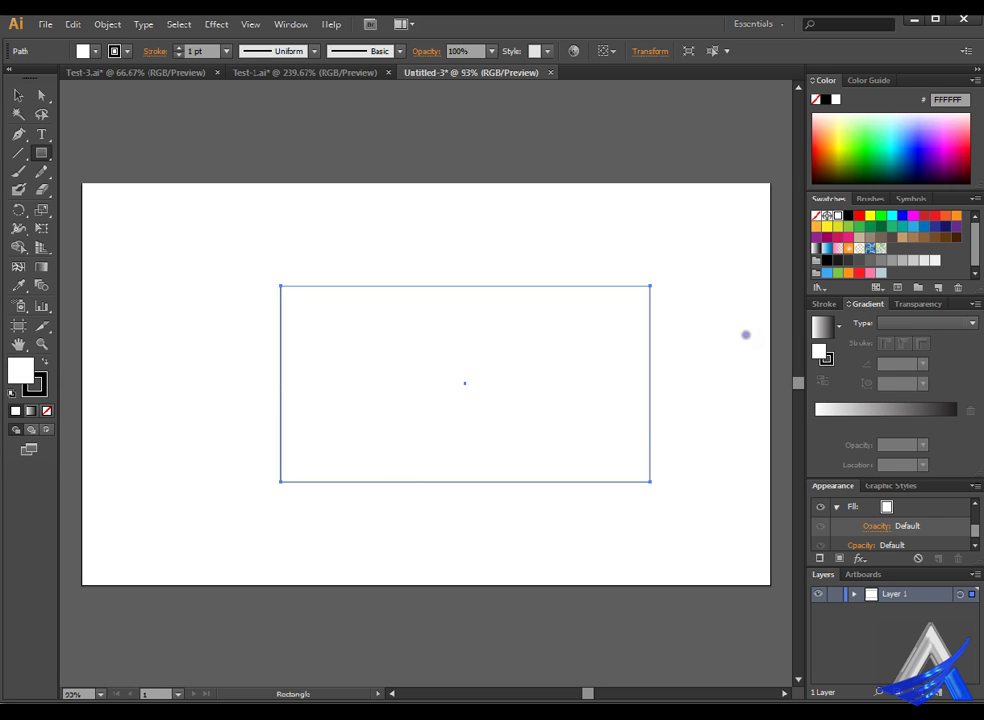
left_click(881, 248)
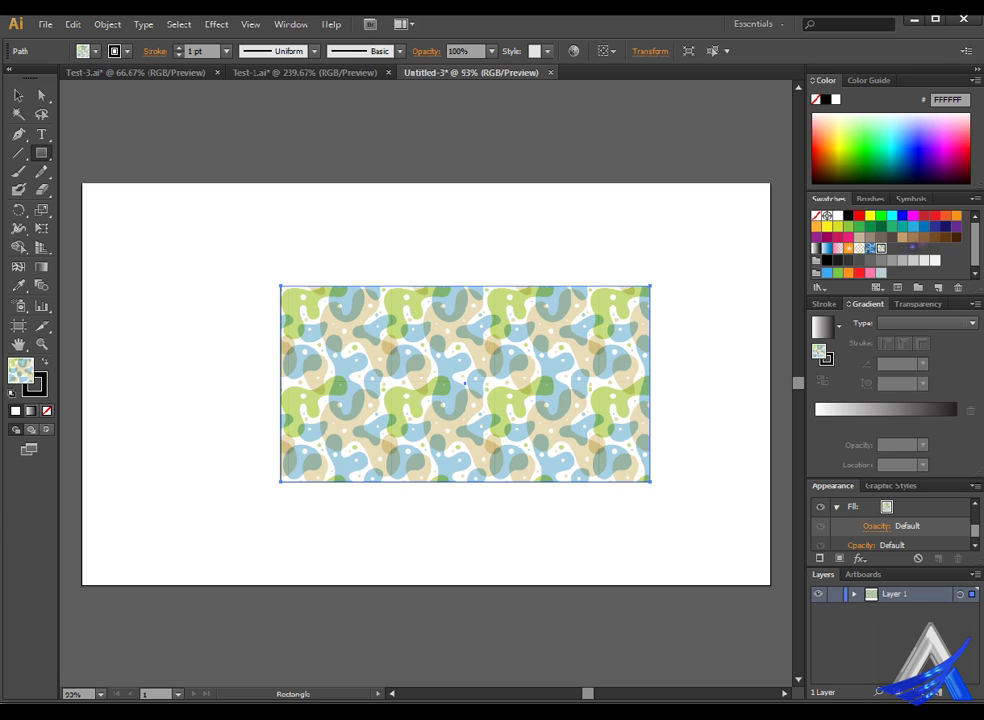
left_click(859, 247)
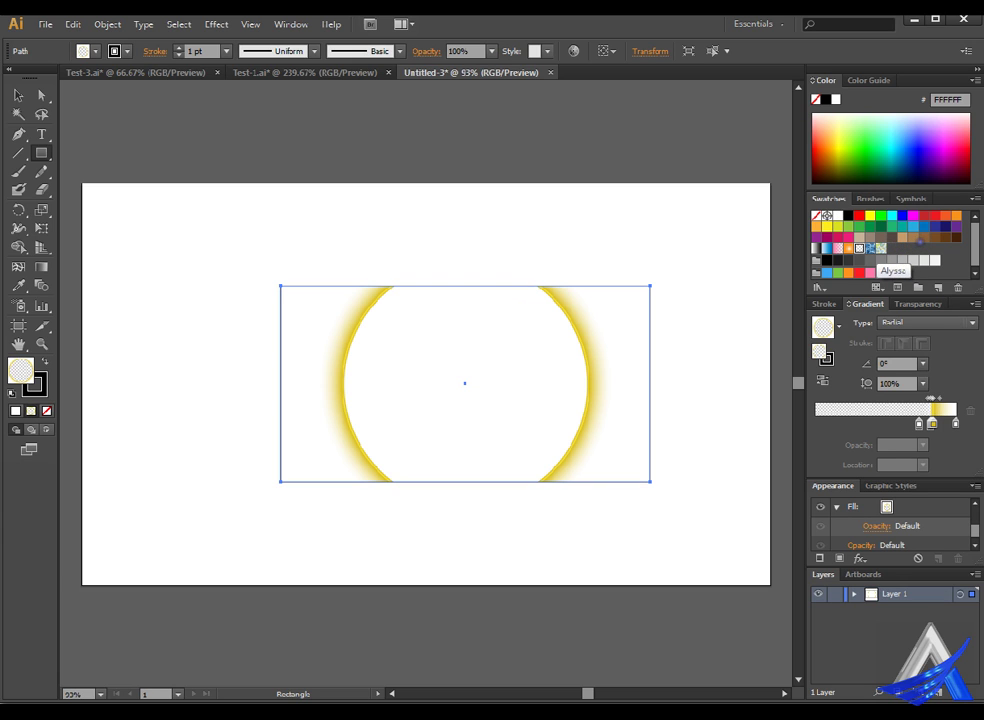
left_click(881, 247)
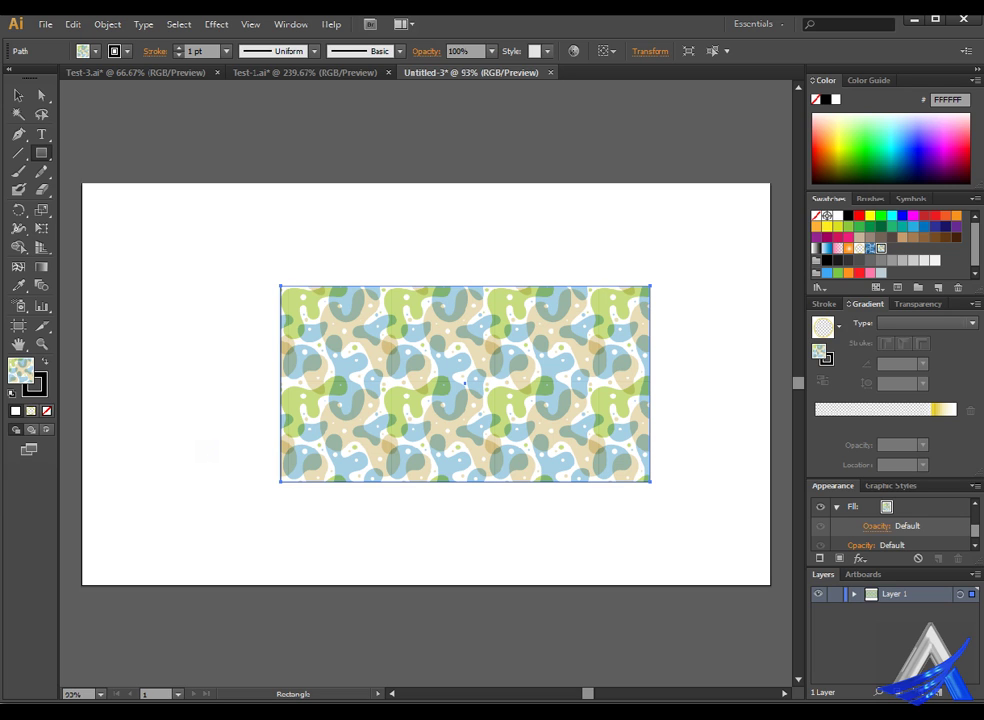
left_click(455, 502)
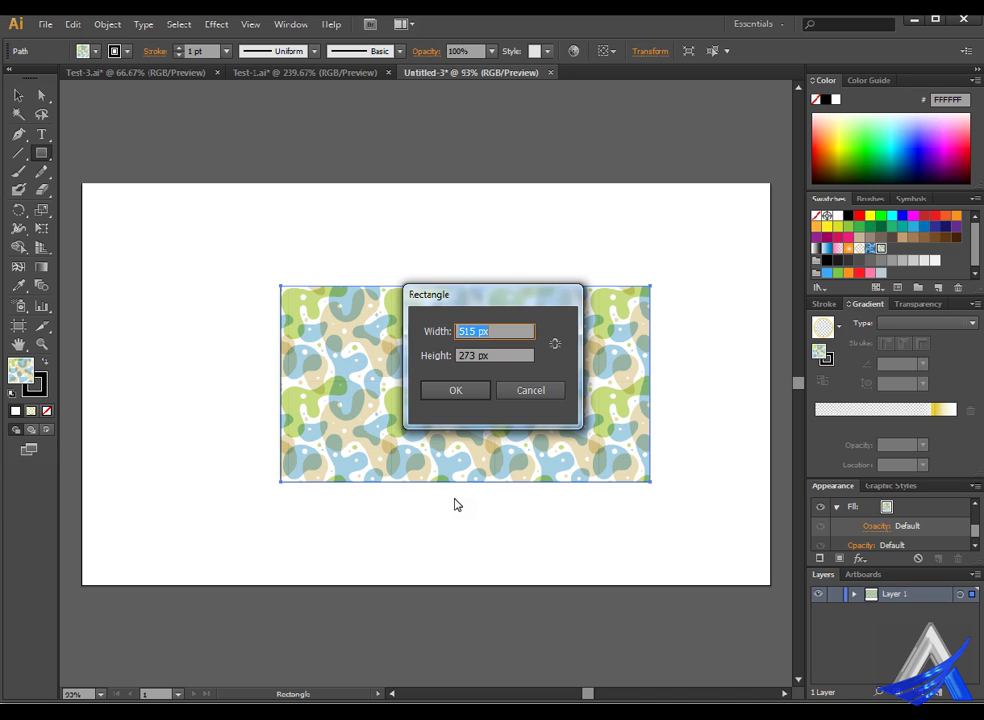
left_click(560, 392)
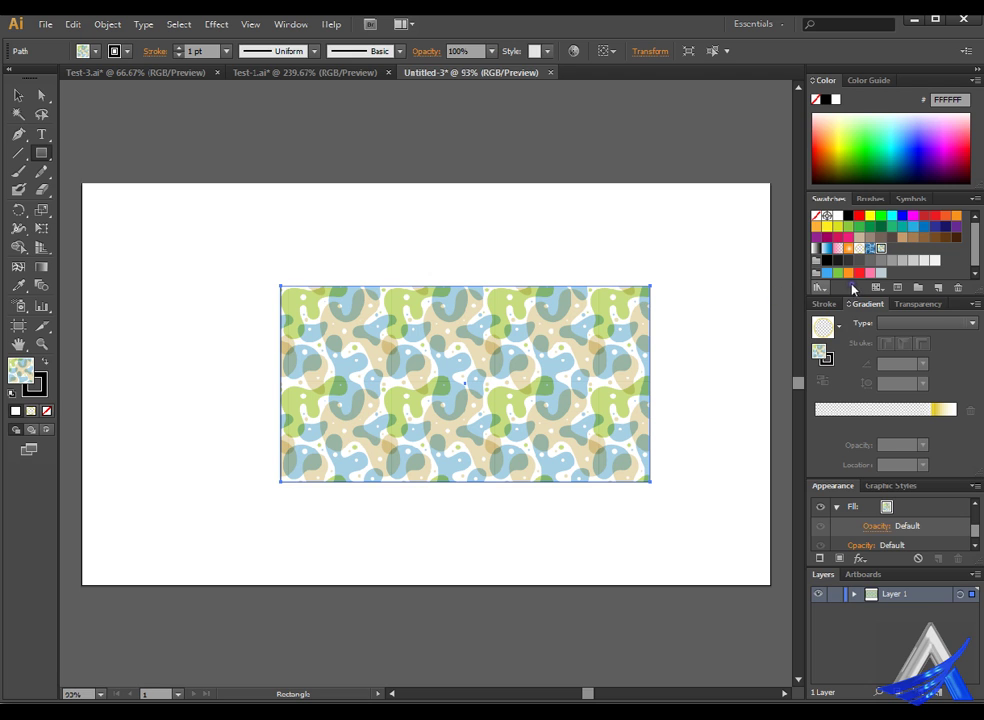
- Fill the rectangle with Stipple Irregular from the Basic Graphics_Textures library
left_click(820, 288)
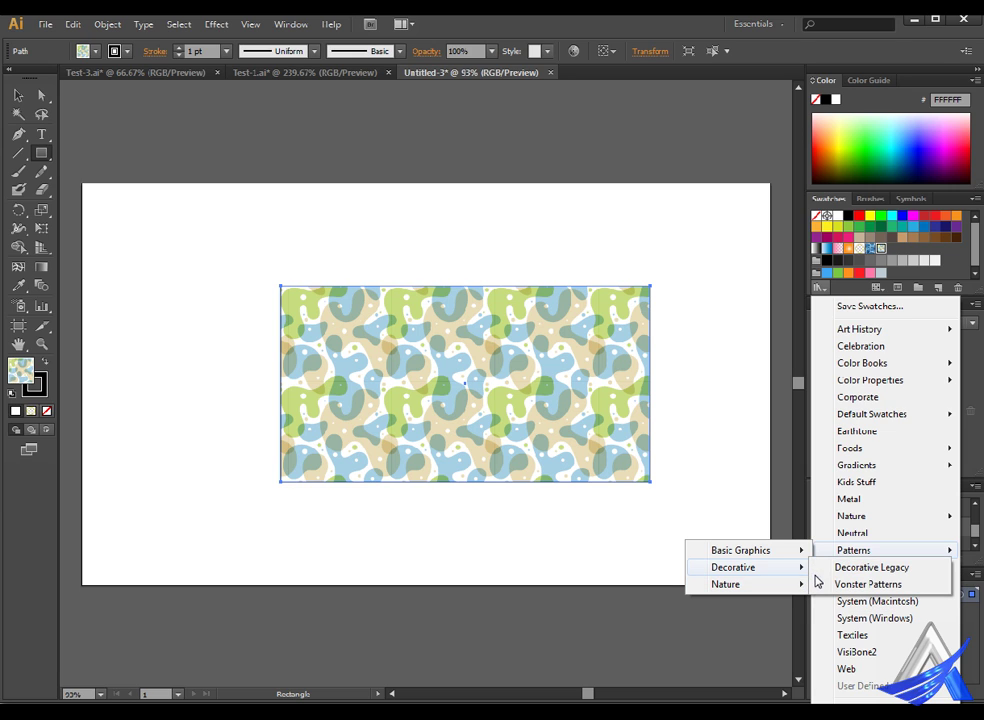
mouse_move(745, 550)
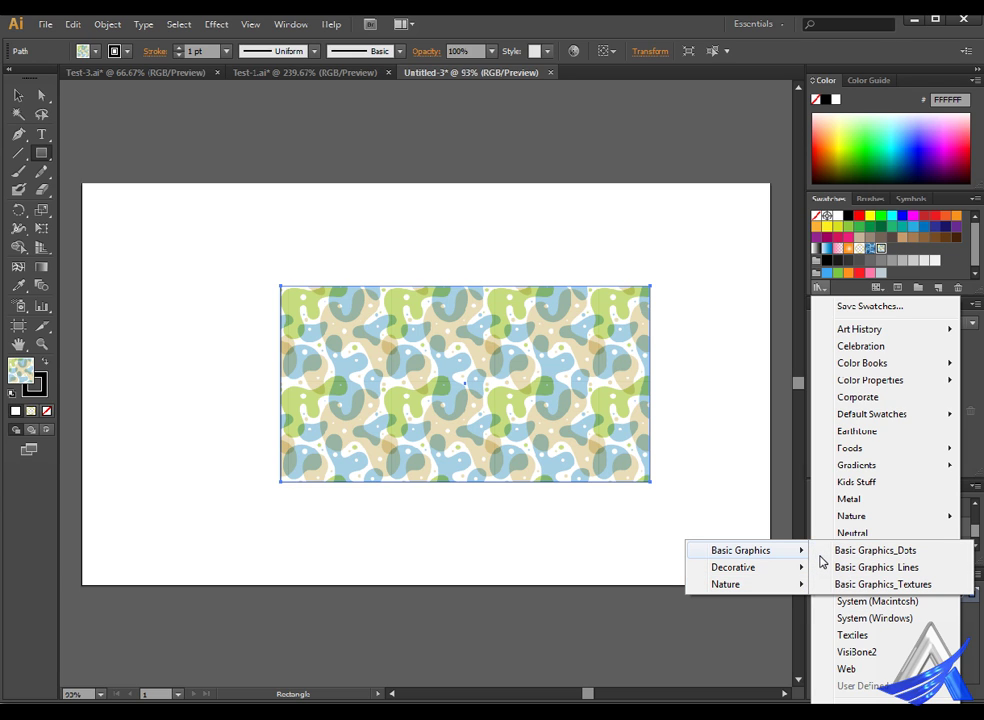
left_click(879, 585)
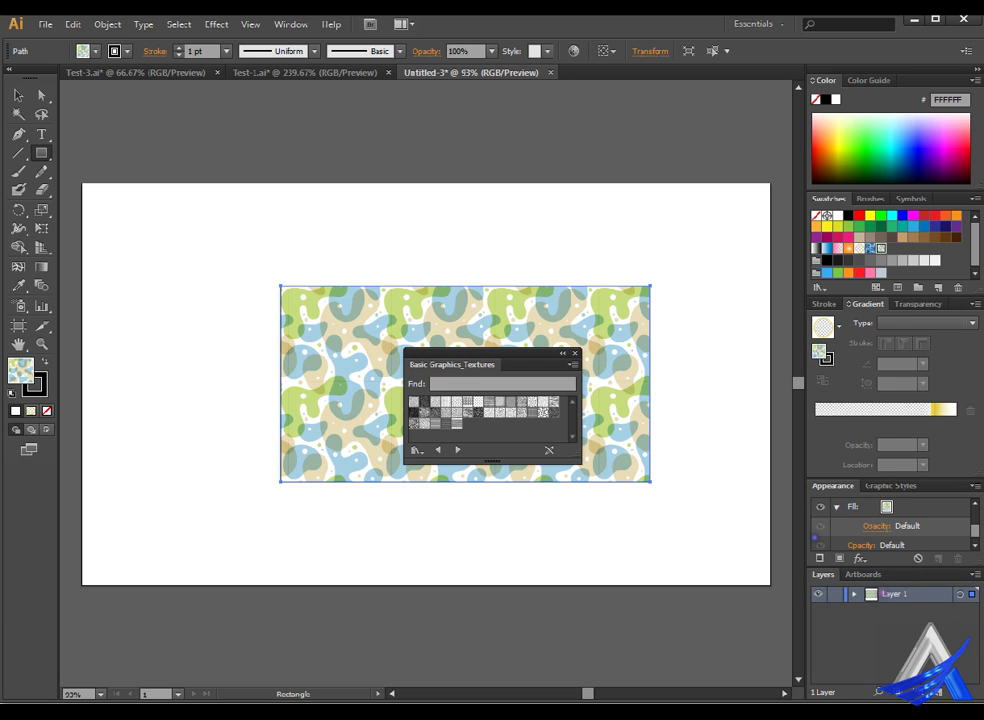
left_click(414, 402)
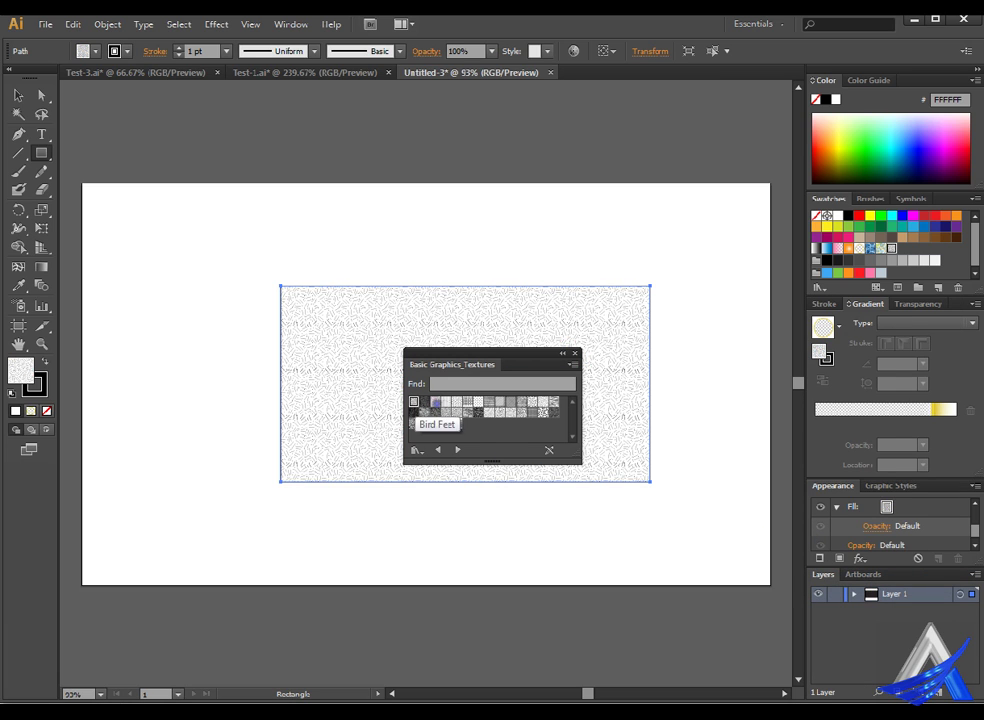
left_click(435, 402)
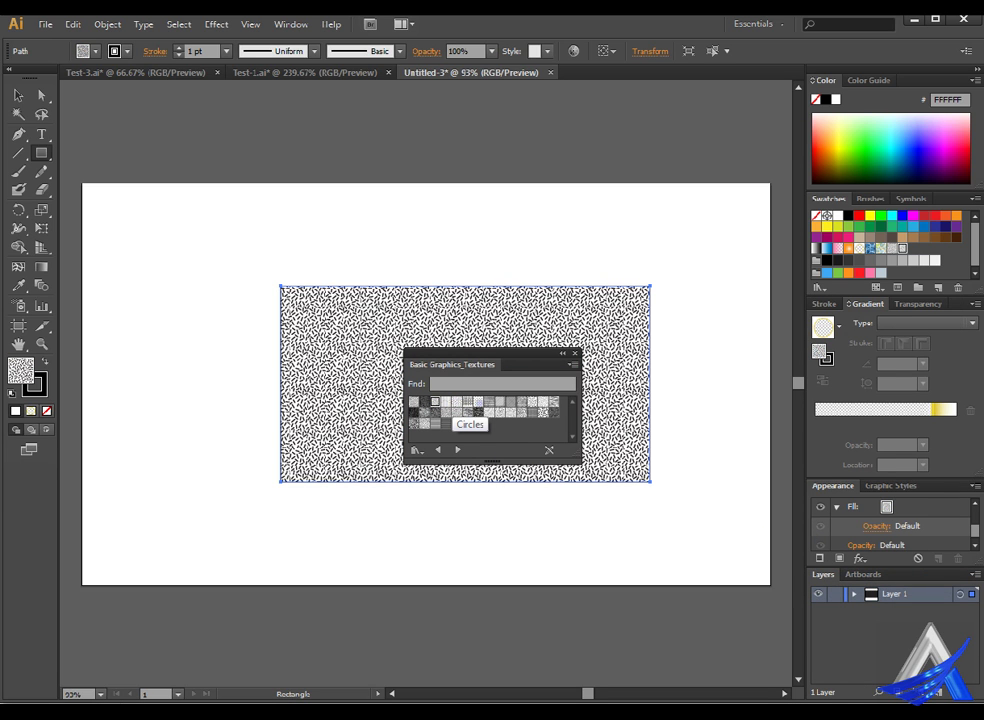
left_click(478, 411)
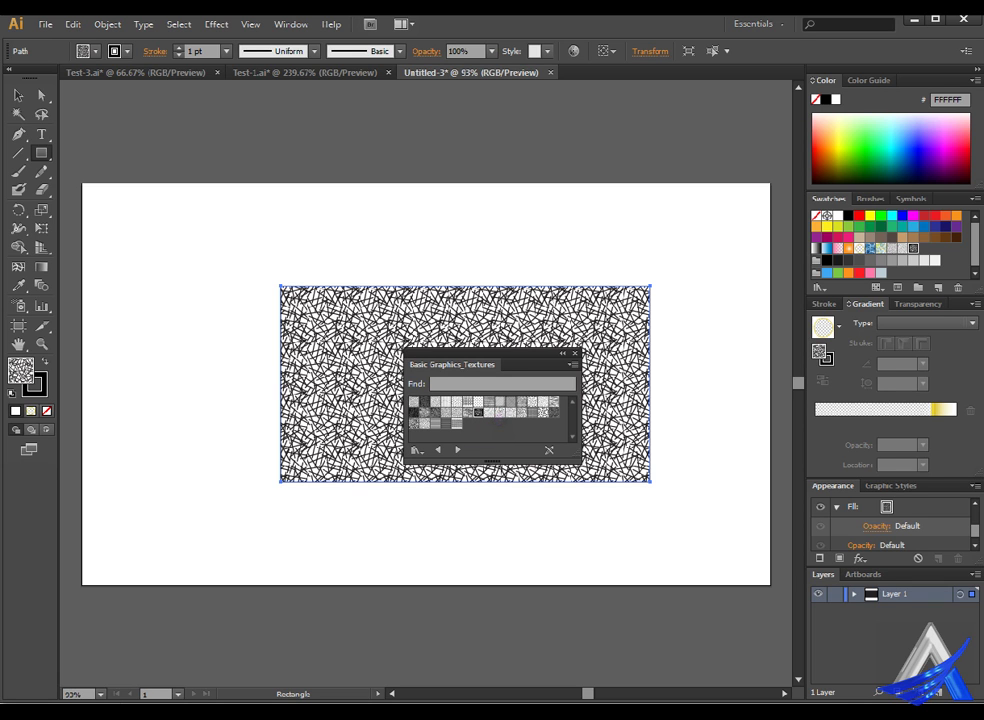
left_click(488, 412)
left_click(499, 412)
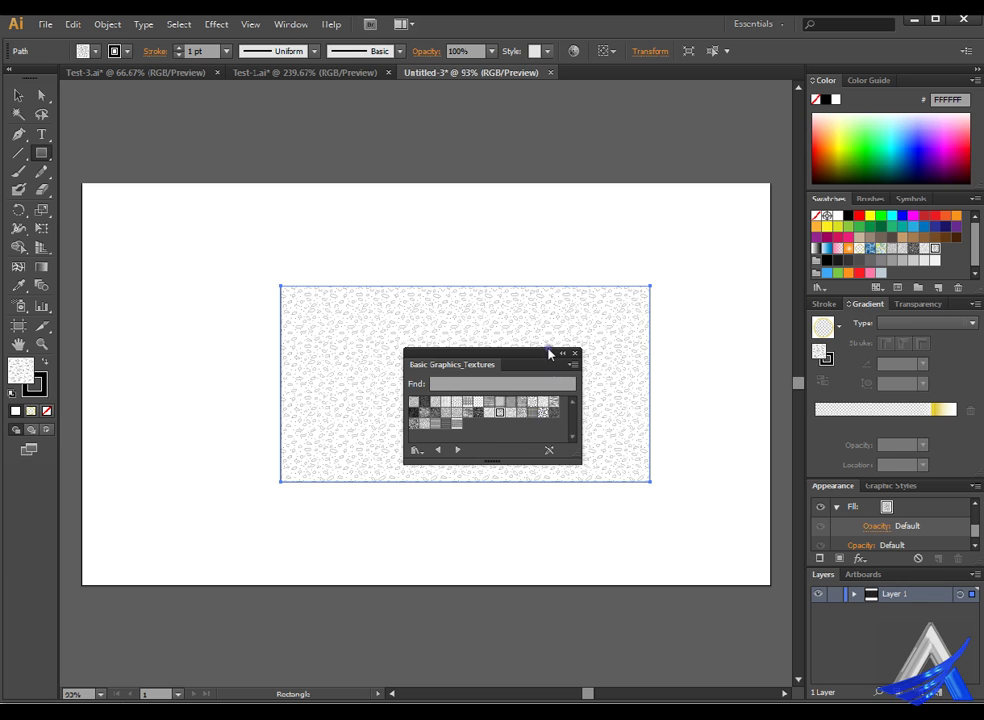
- Close the textures library and reselect the stipple-filled rectangle
left_click_drag(555, 352, 696, 137)
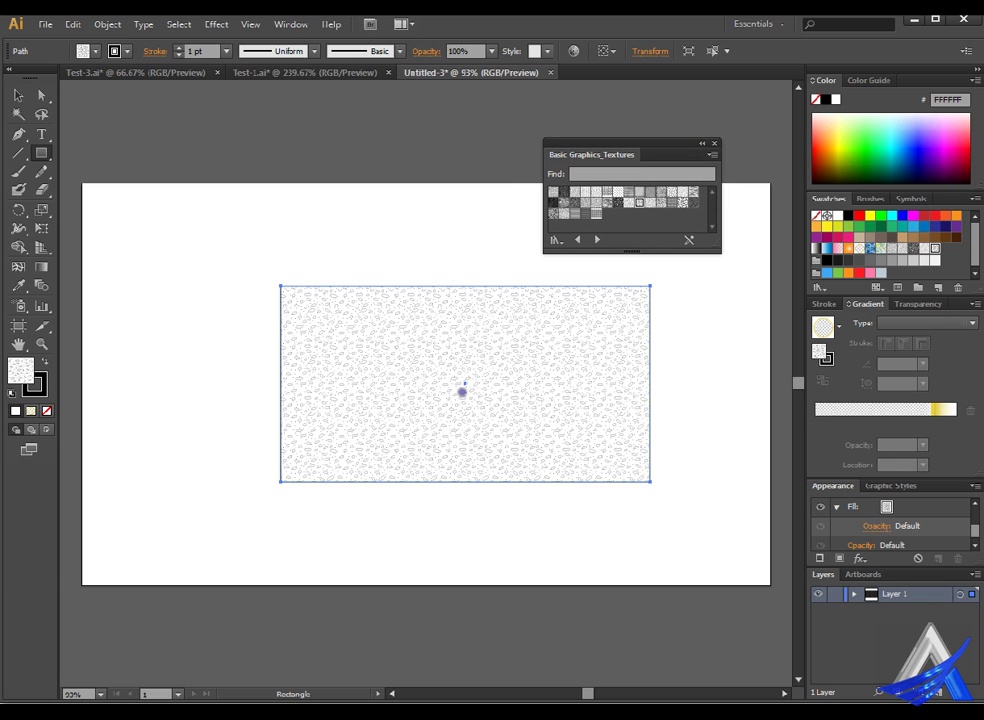
left_click(380, 367)
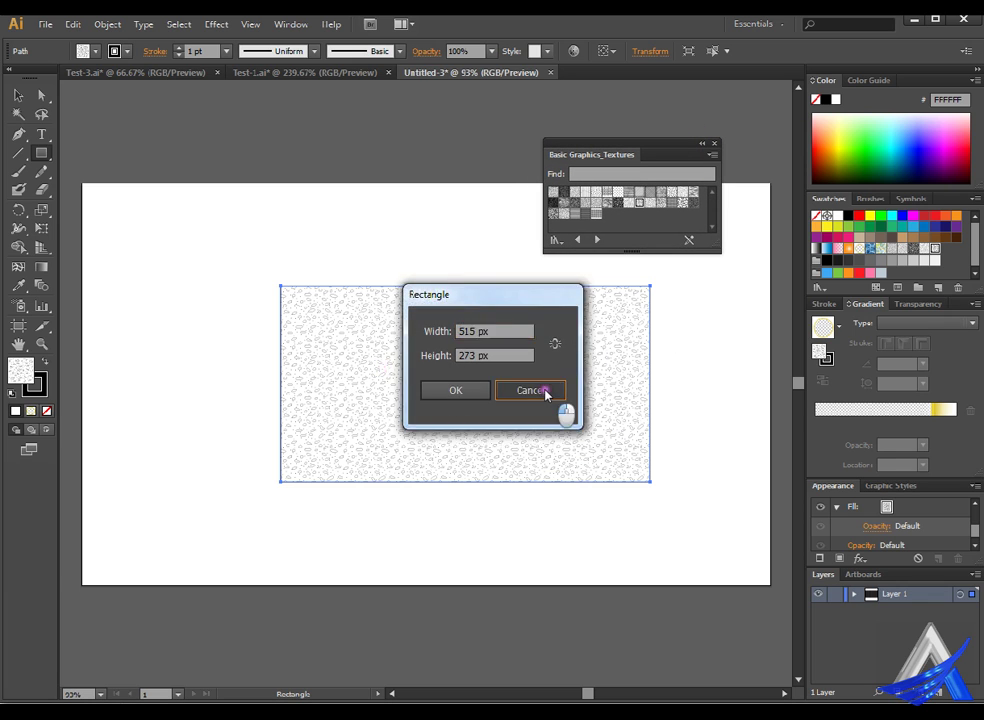
left_click(545, 391)
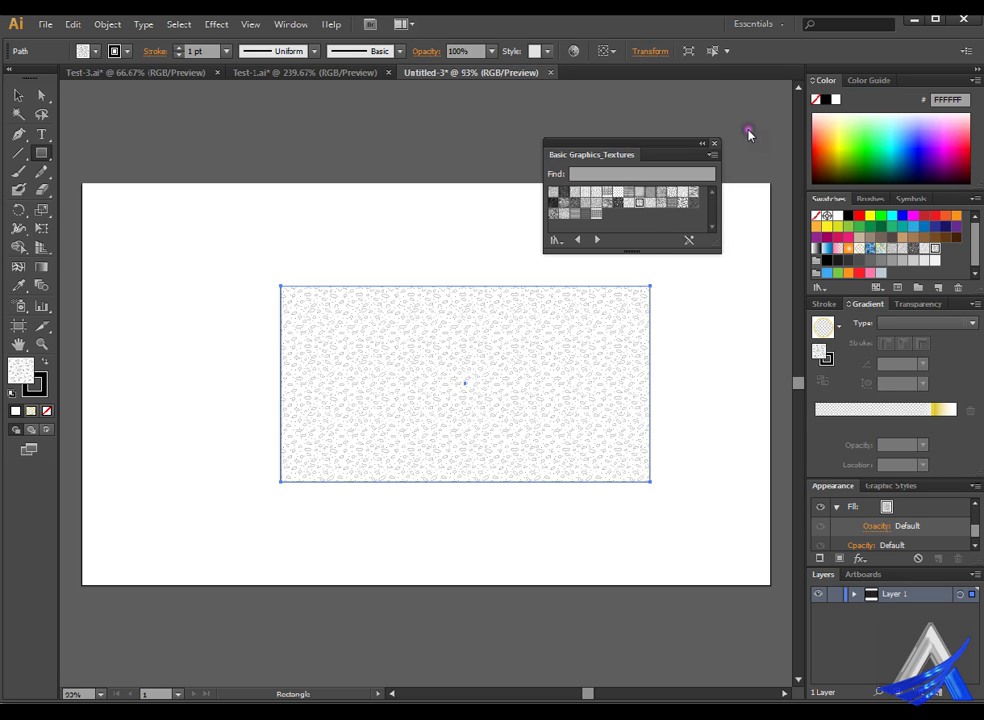
left_click(714, 143)
left_click(18, 95)
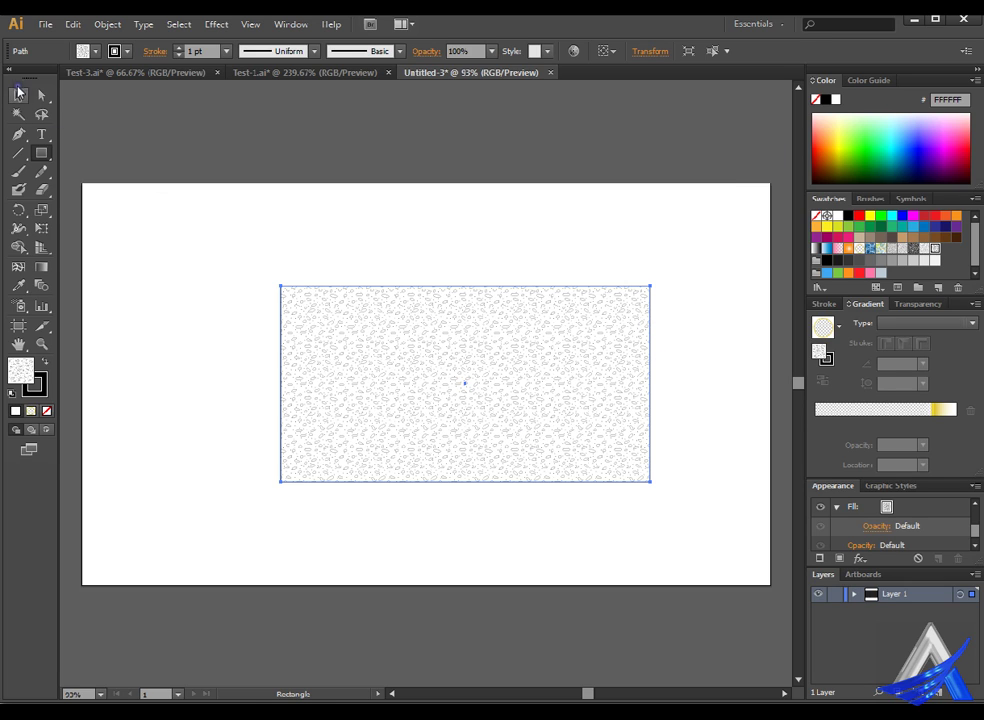
left_click(158, 290)
left_click(437, 377)
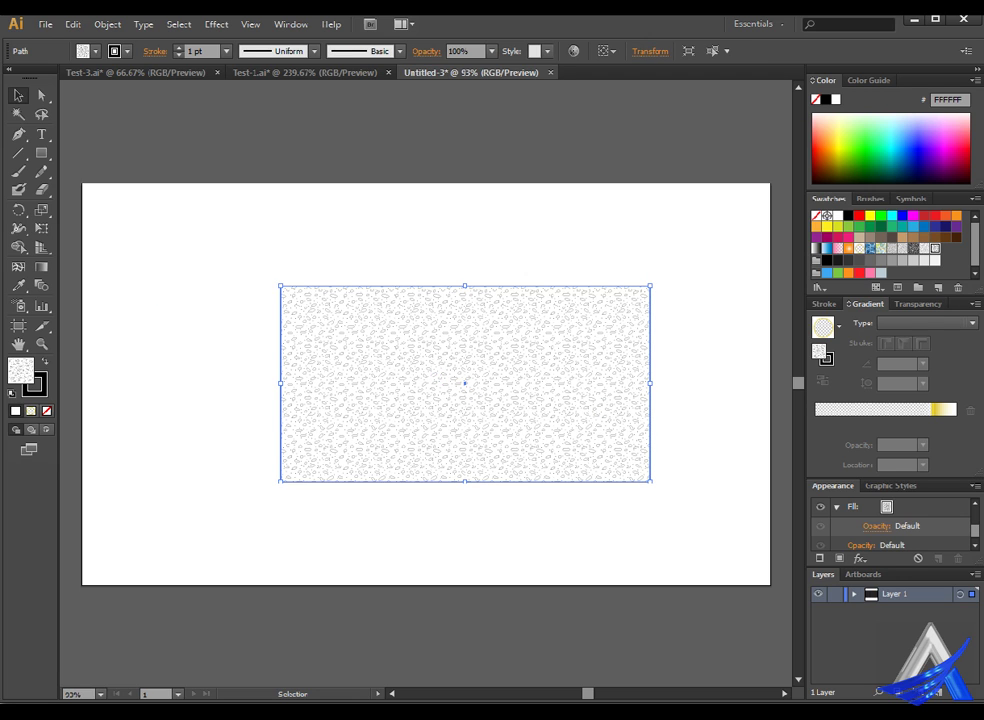
- Open the Stipple Irregular pattern for editing and try the tile layouts, returning to Grid
double_click(935, 248)
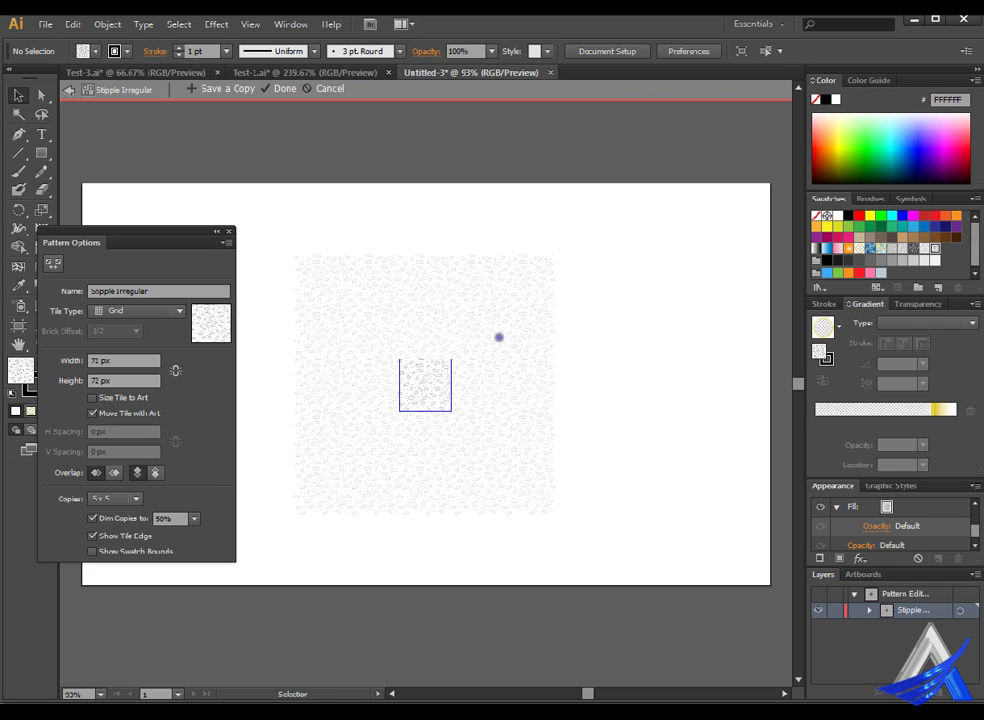
left_click(171, 311)
left_click(150, 311)
left_click(150, 362)
left_click(150, 311)
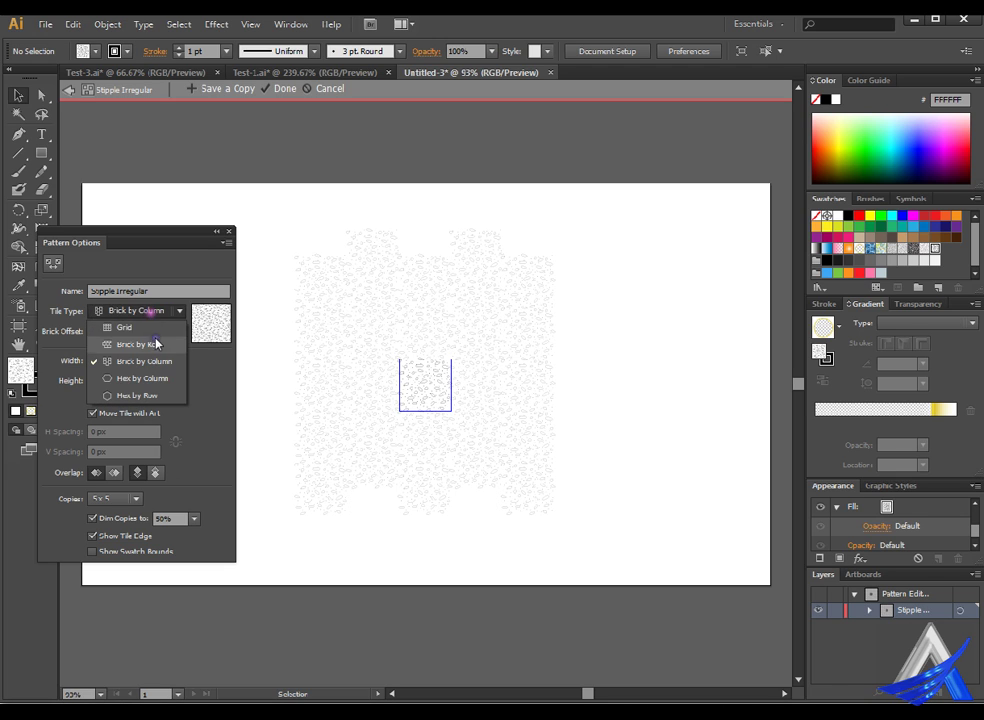
left_click(155, 362)
left_click(167, 310)
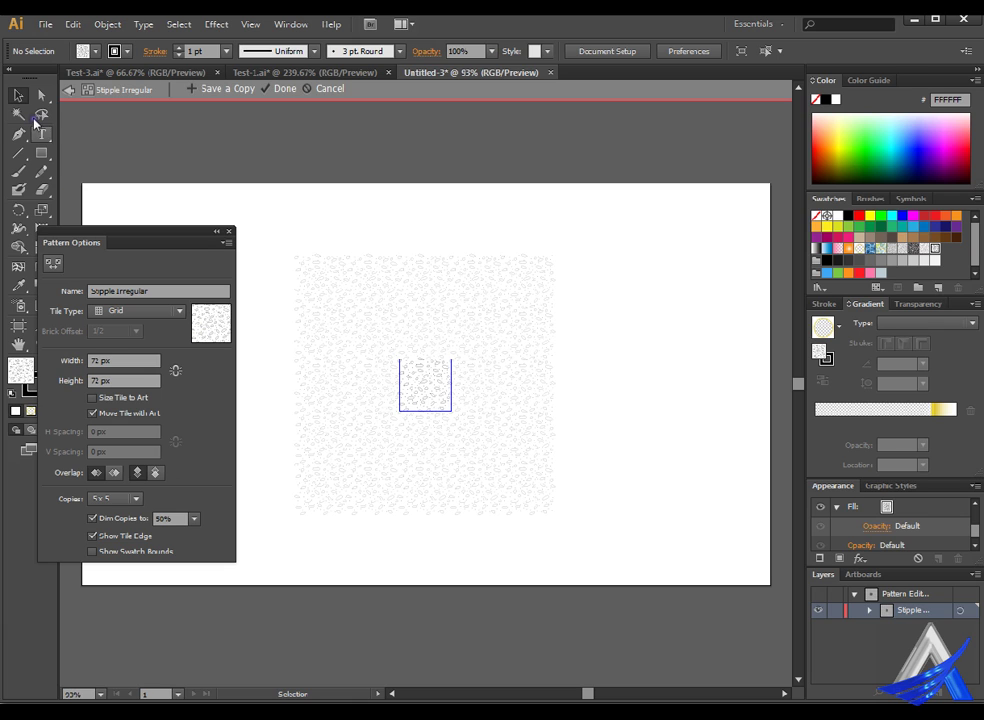
- Set the pattern tile type to Brick by Row with a 2/3 brick offset
left_click_drag(480, 323, 400, 461)
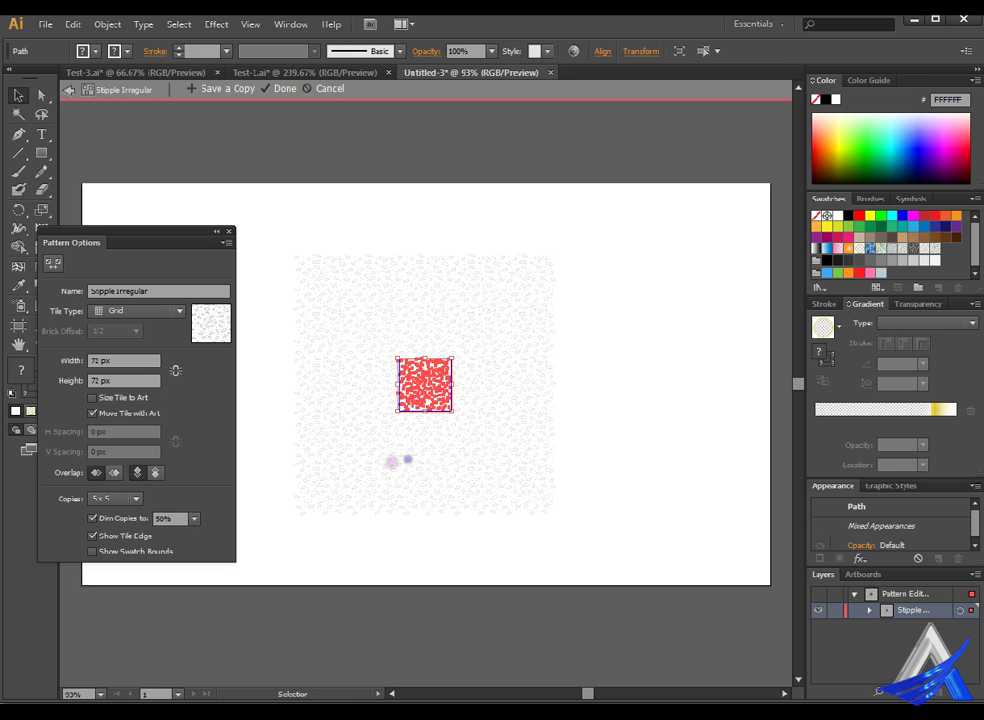
left_click(180, 311)
left_click(166, 346)
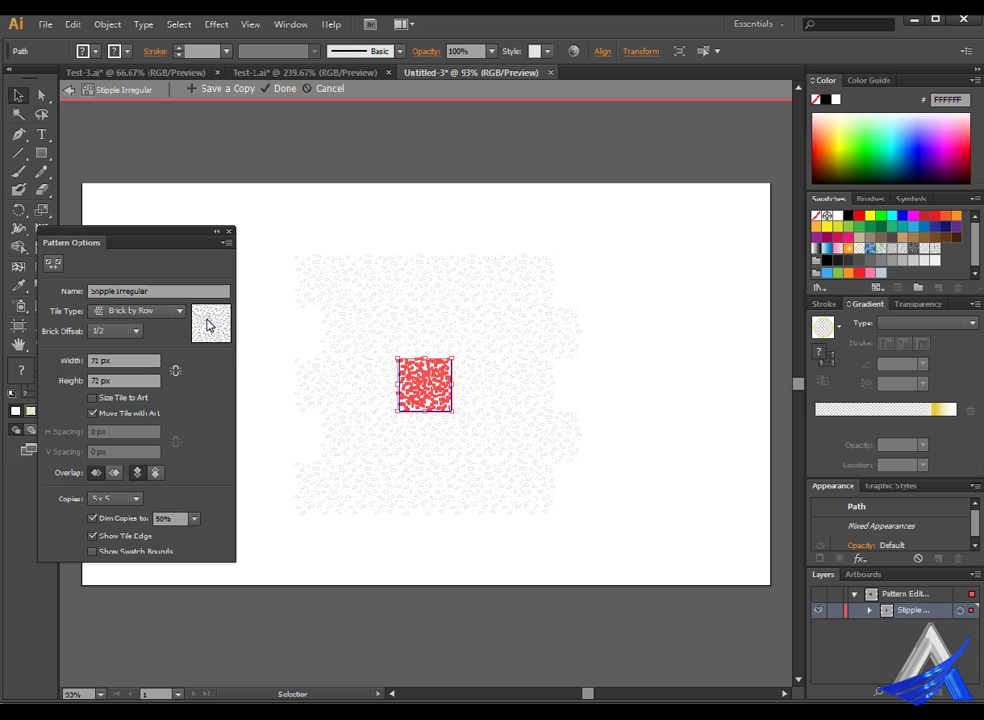
left_click(134, 331)
left_click(120, 400)
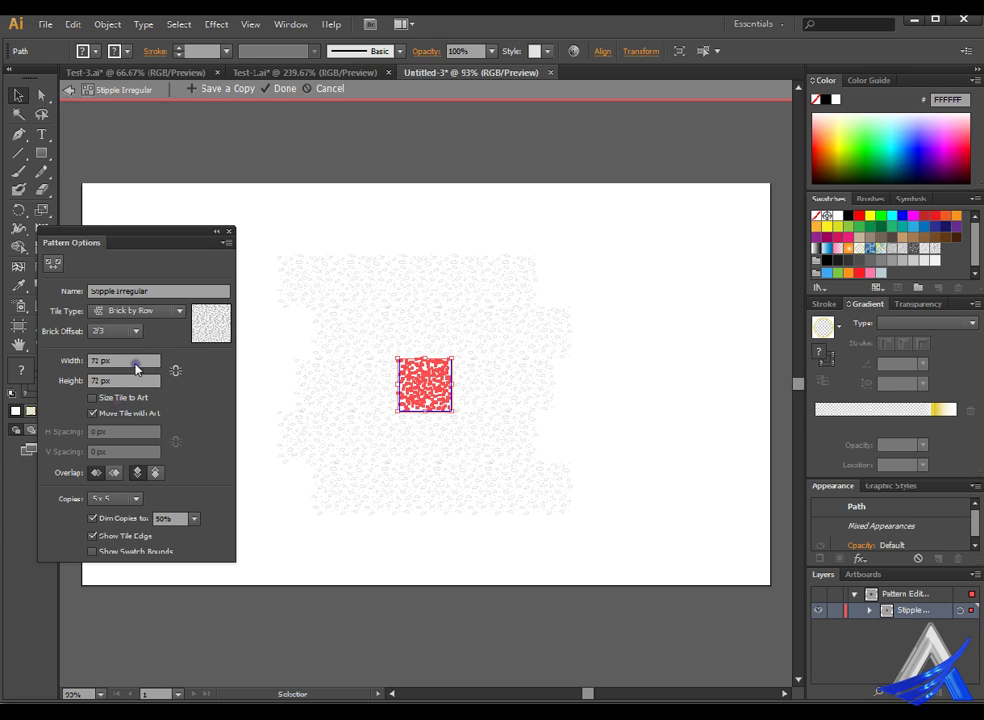
left_click(110, 291)
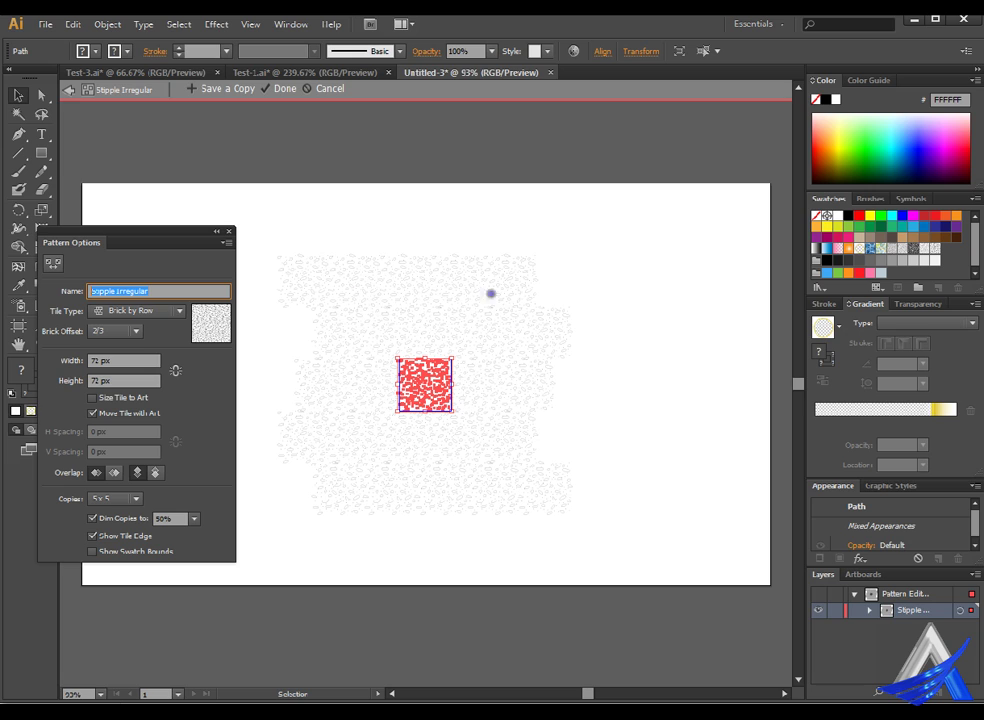
mouse_move(471, 375)
left_mouse_down()
mouse_move(449, 402)
mouse_move(436, 386)
left_mouse_up()
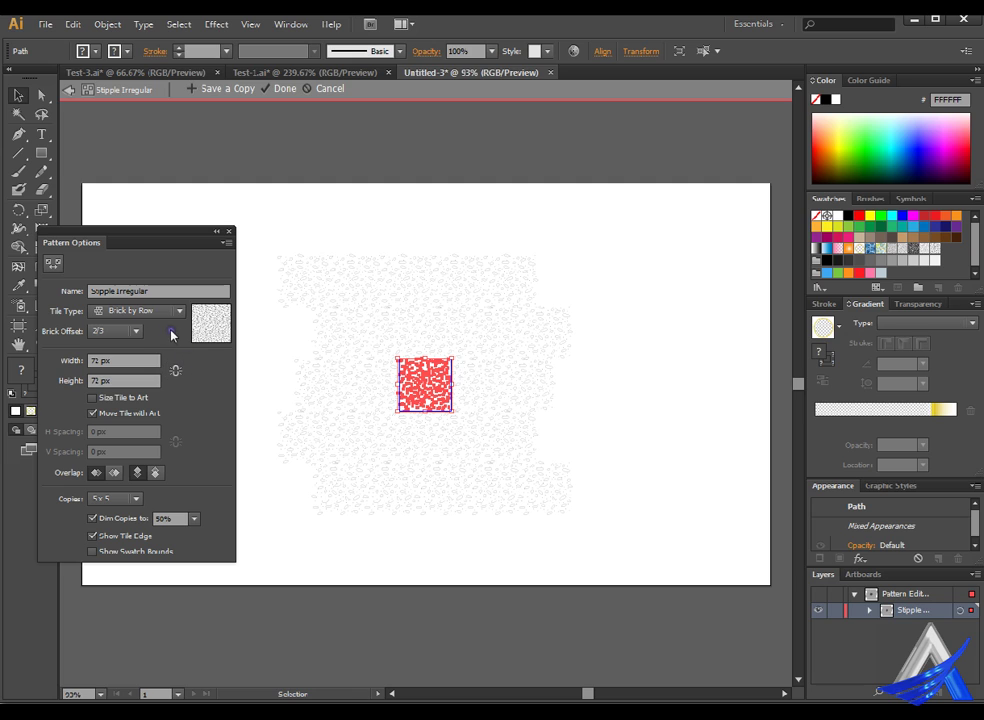
- Try red, green, magenta and teal on the tile artwork, then cancel pattern editing
left_click(176, 370)
left_click(858, 215)
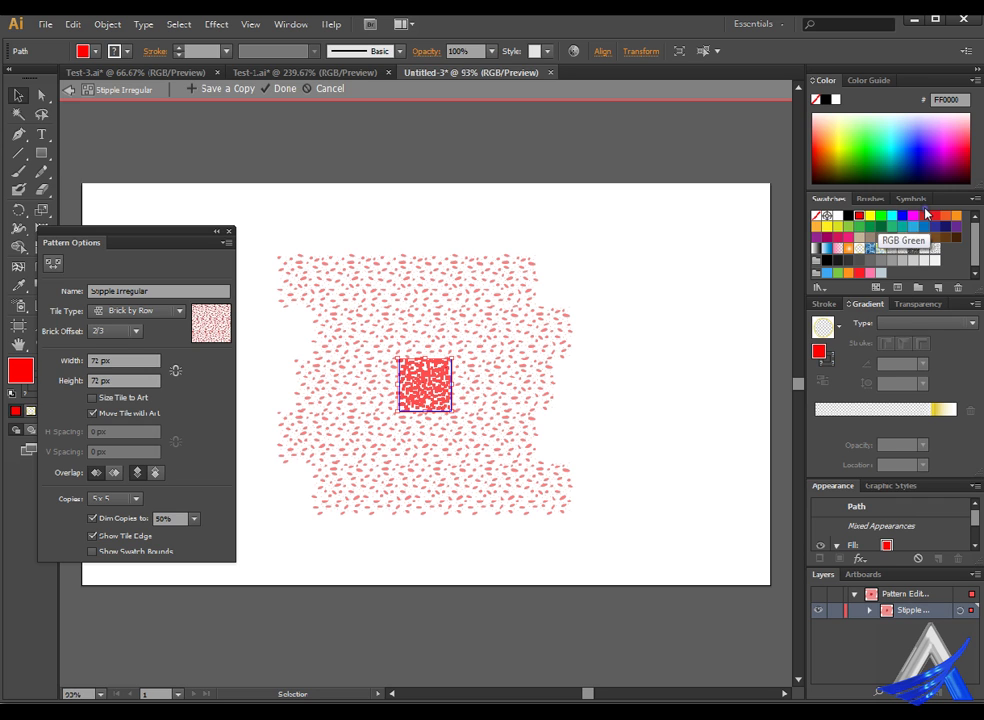
left_click(880, 215)
left_click(913, 215)
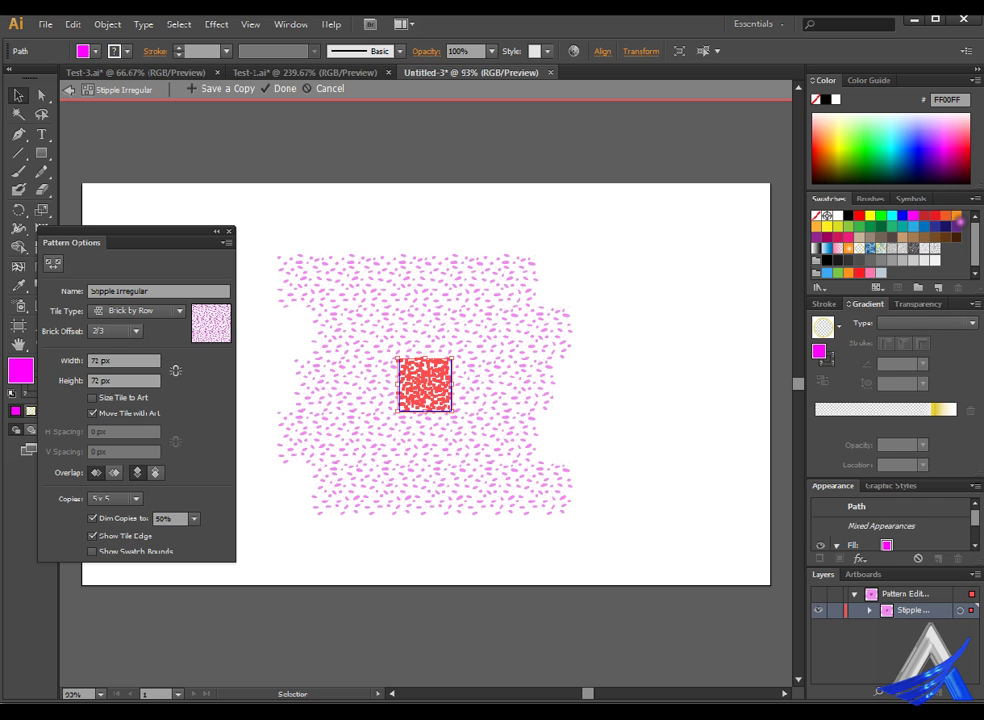
left_click(902, 226)
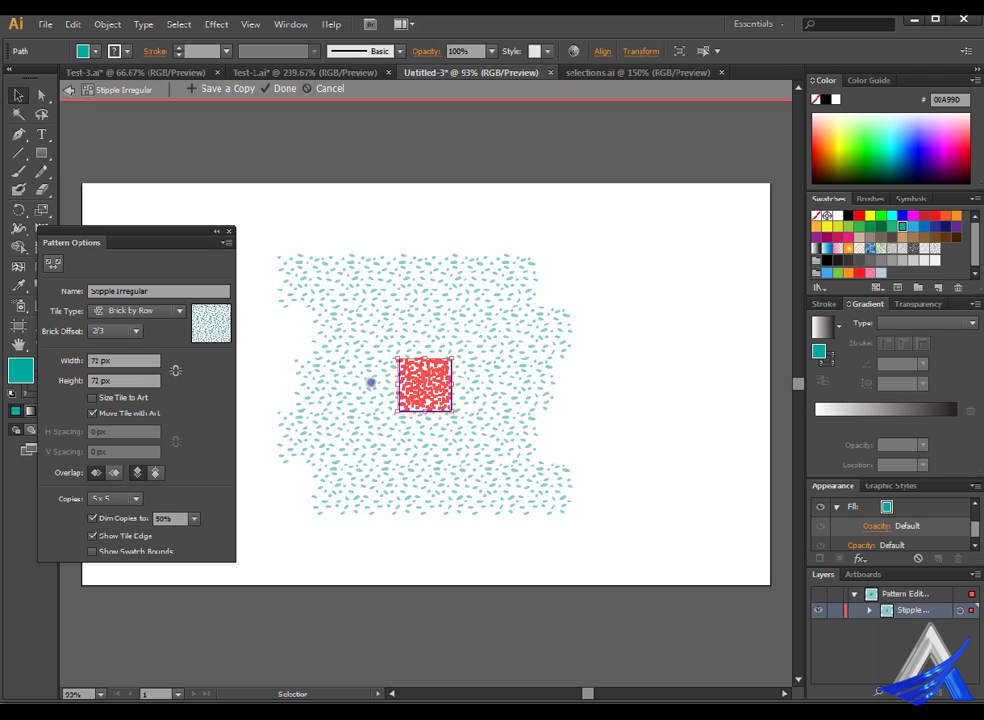
left_click(348, 84)
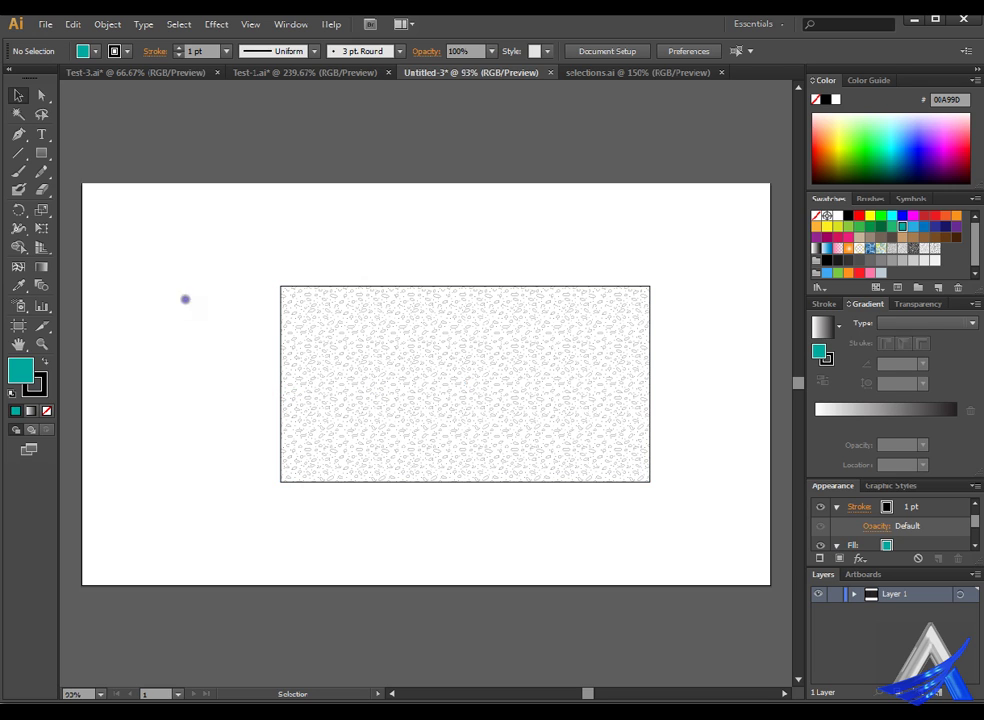
- Delete the patterned rectangle, then copy the two-stars icon from selections.ai
left_click_drag(246, 220, 717, 519)
key("Delete")
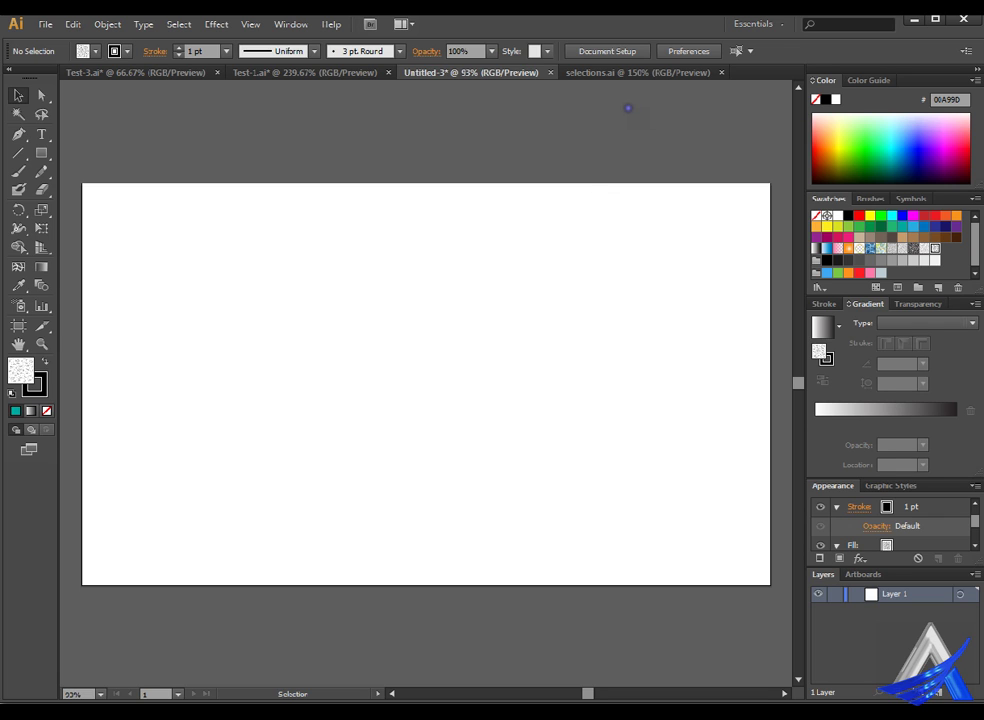
left_click(634, 66)
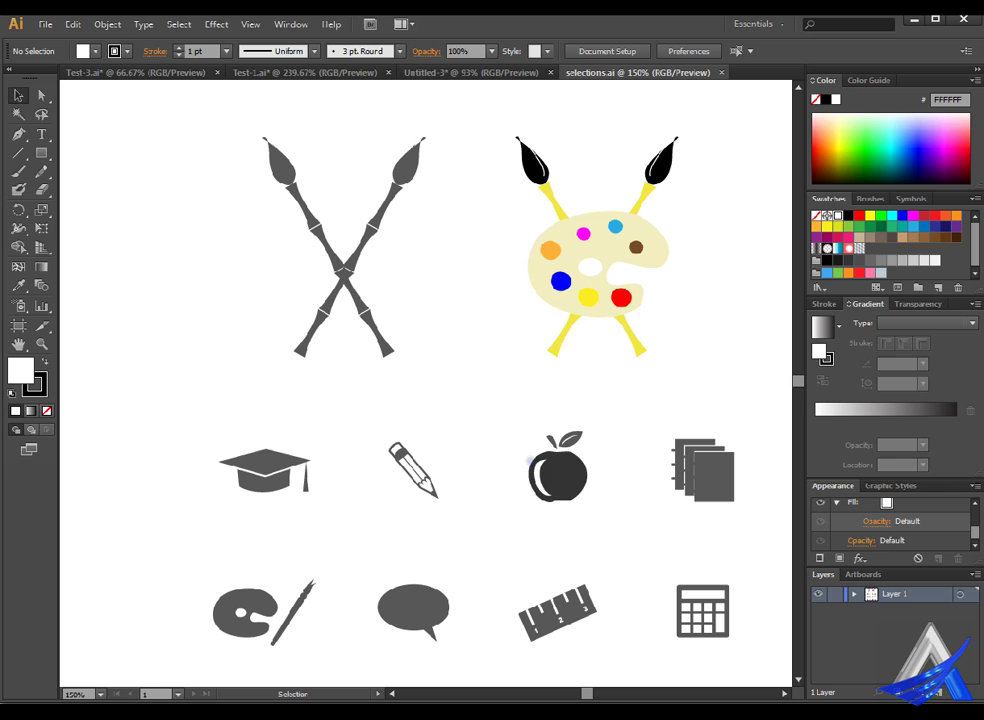
scroll(530, 505, "down", 1)
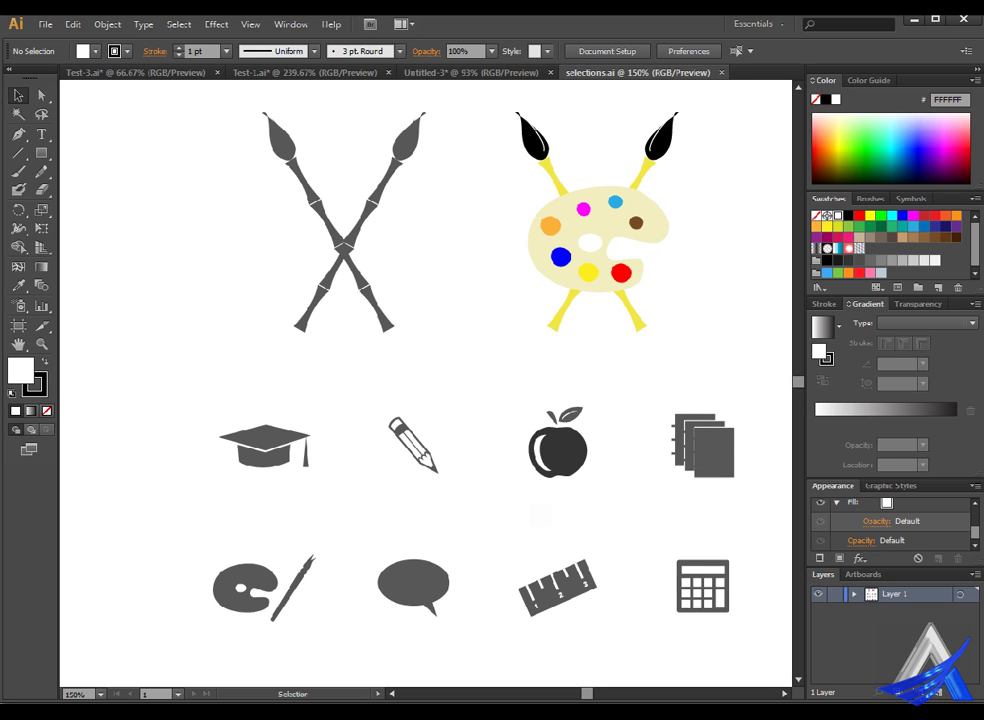
scroll(530, 505, "down", 3)
scroll(530, 505, "down", 2)
scroll(530, 505, "down", 1)
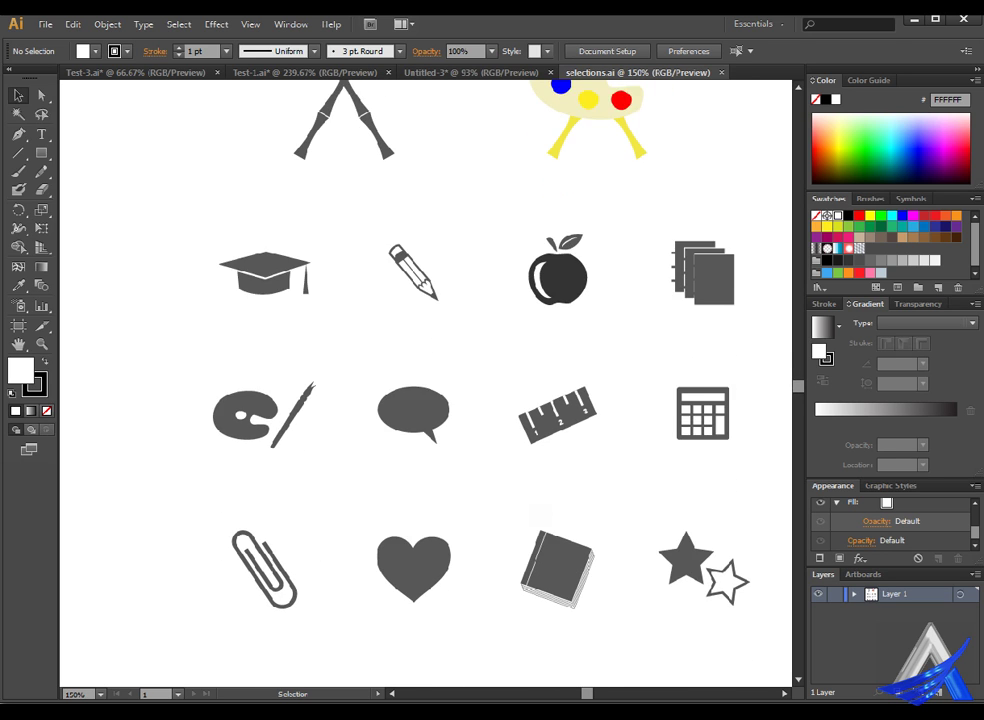
scroll(530, 505, "down", 2)
scroll(530, 503, "down", 1)
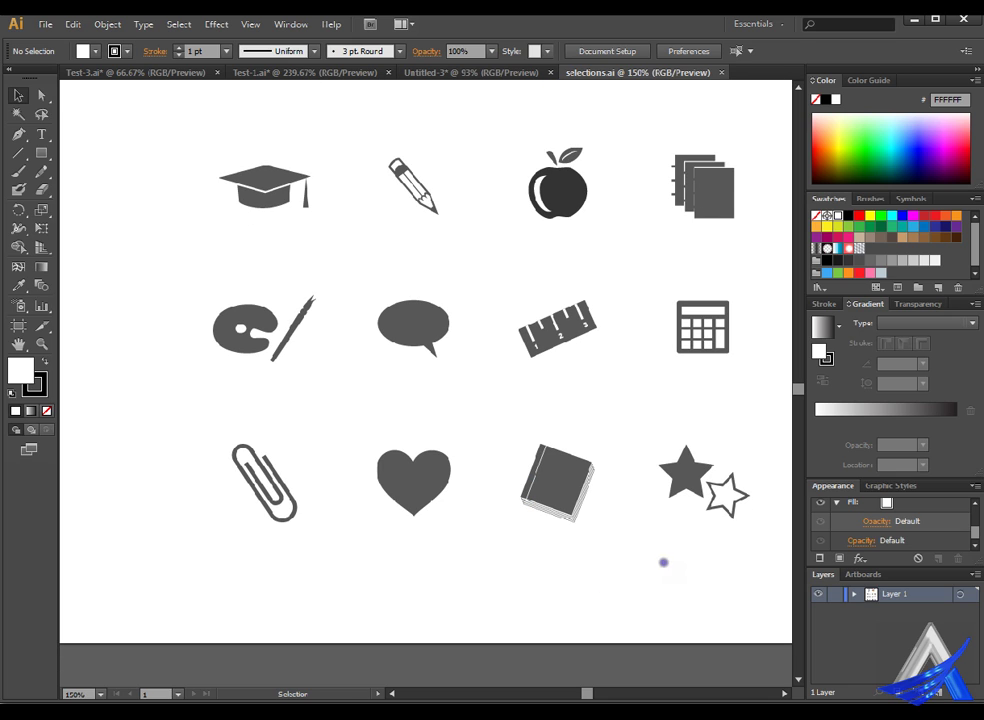
left_click_drag(652, 433, 794, 545)
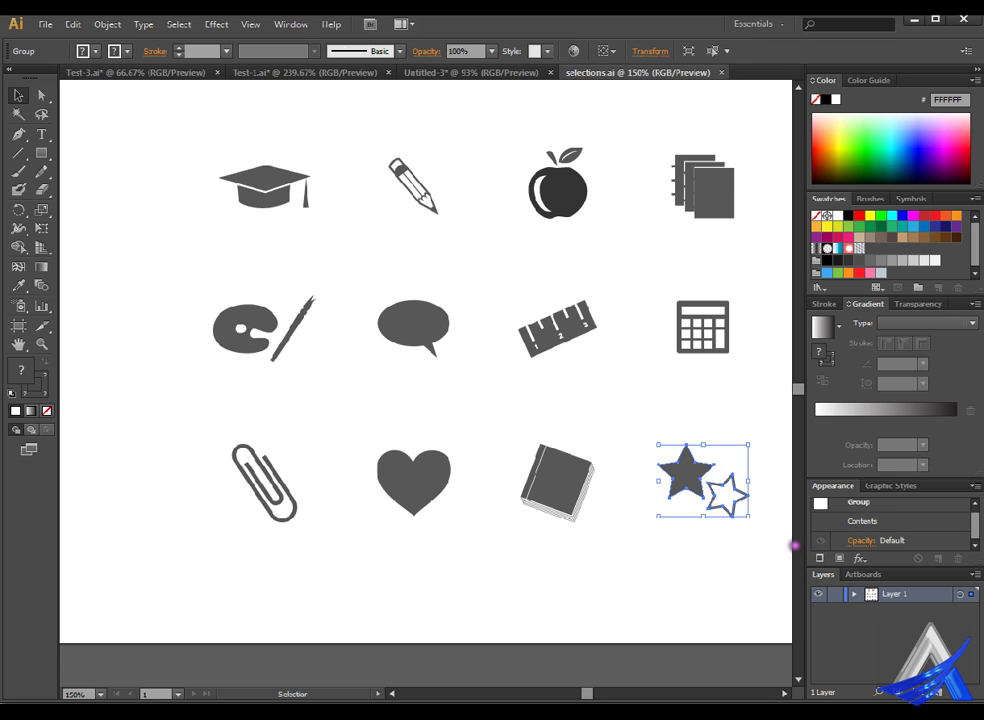
key("a")
left_click(470, 72)
- Paste the two-stars group into Untitled-3 and scale it up
key("ctrl+v")
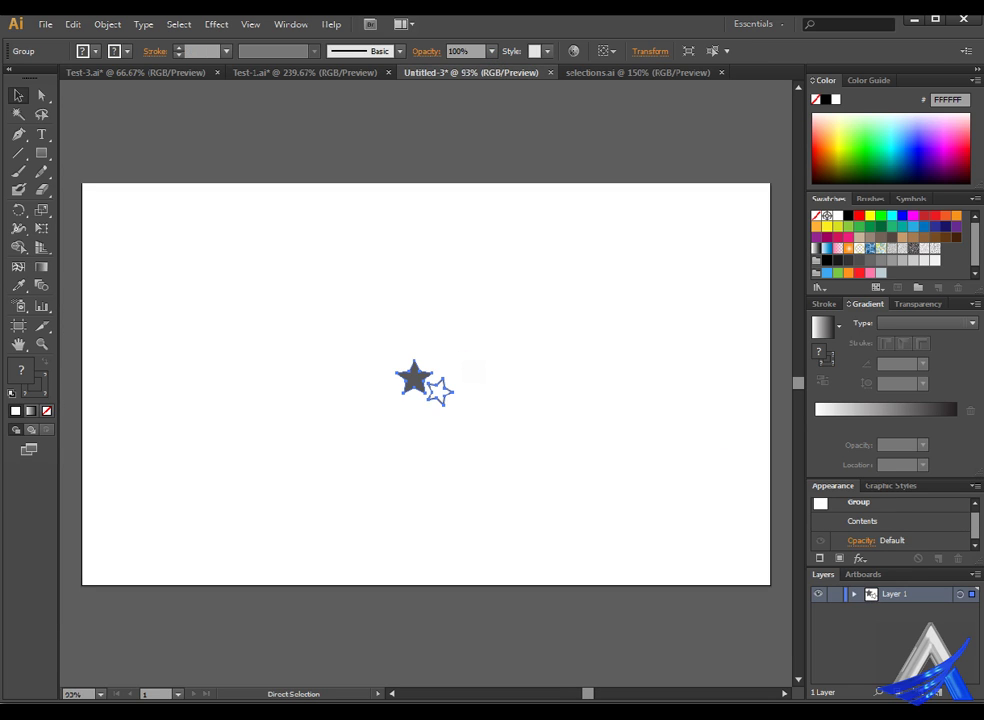
key("v")
left_click_drag(453, 405, 483, 418)
- Turn the star group into a new pattern with Object > Pattern > Make
left_click(329, 374)
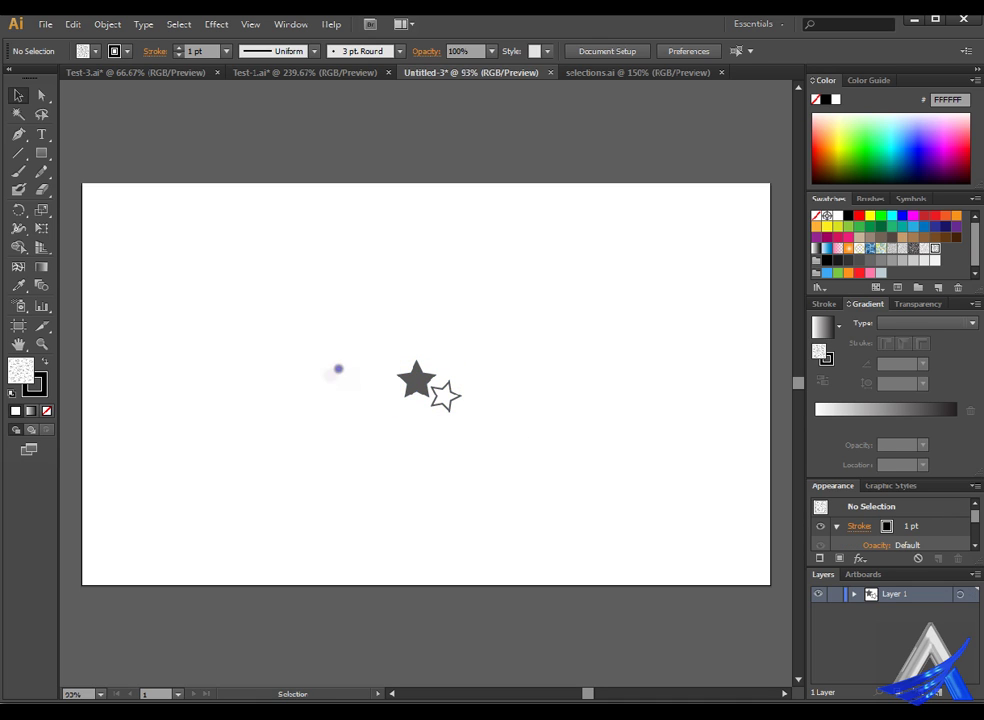
left_click(430, 383)
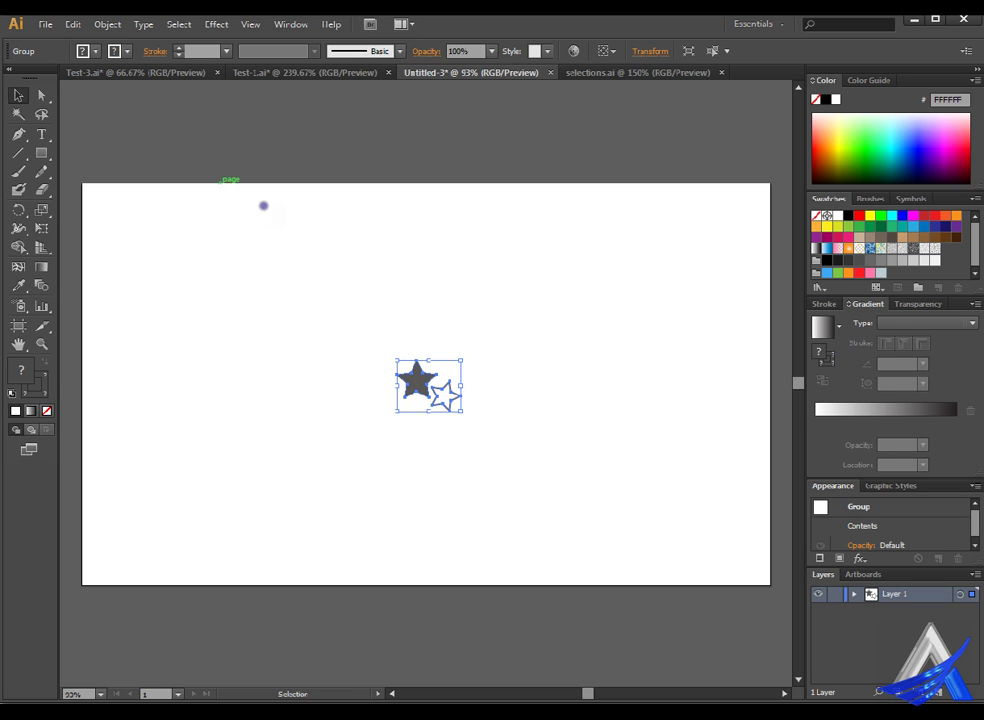
left_click(118, 20)
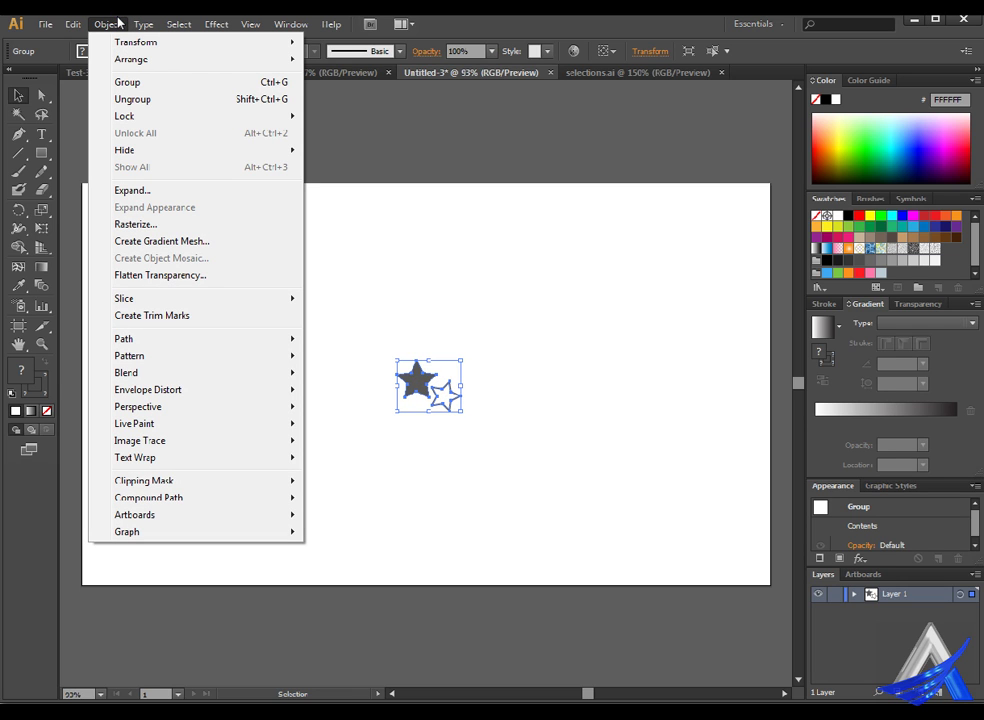
mouse_move(129, 356)
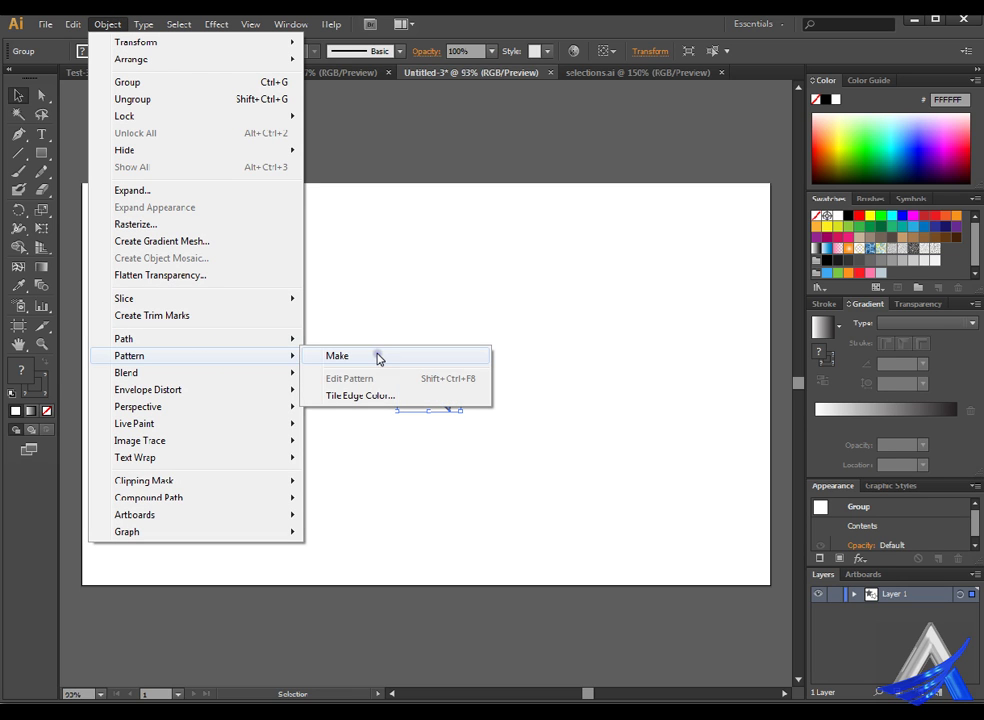
left_click(379, 358)
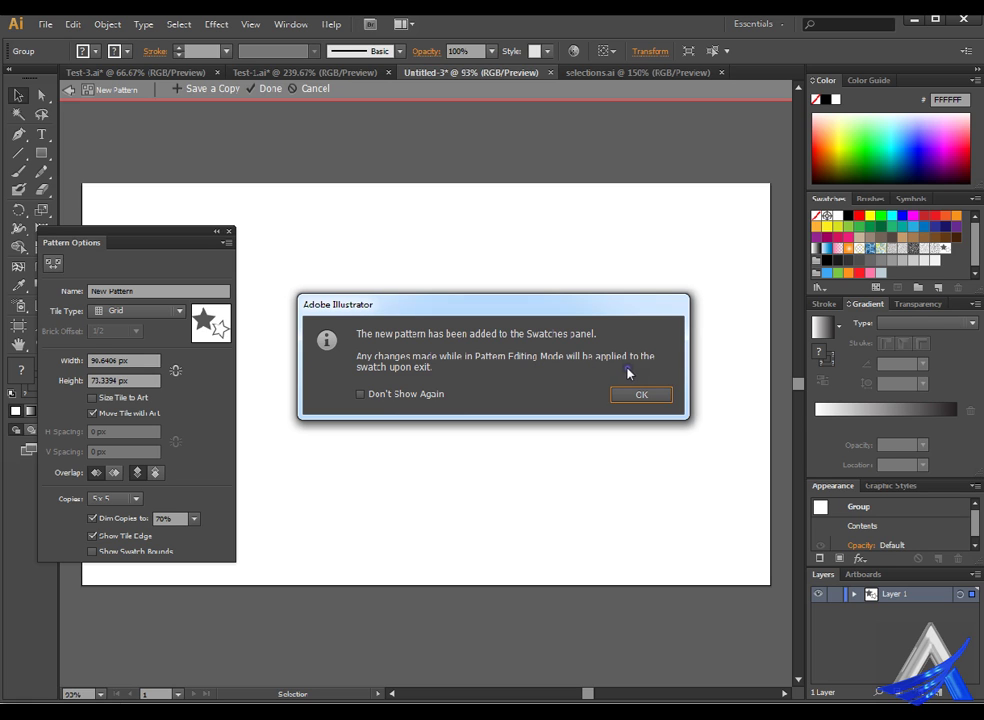
left_click(670, 399)
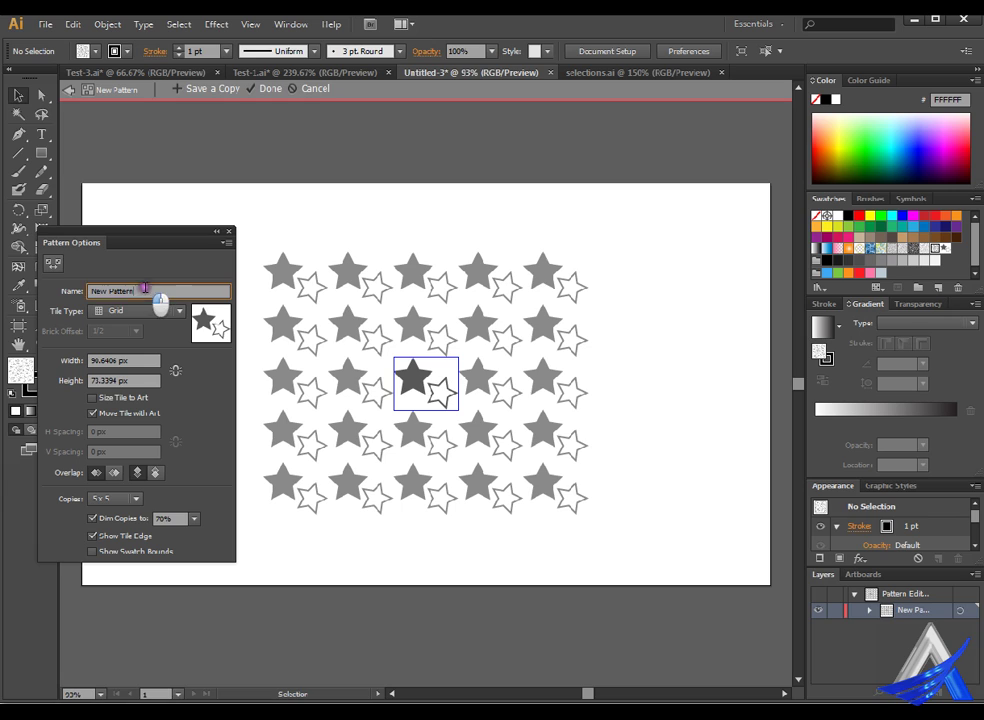
- Name the pattern Star Test and choose Brick by Column after trying each tile type
left_click_drag(158, 291, 87, 294)
type("Star Test")
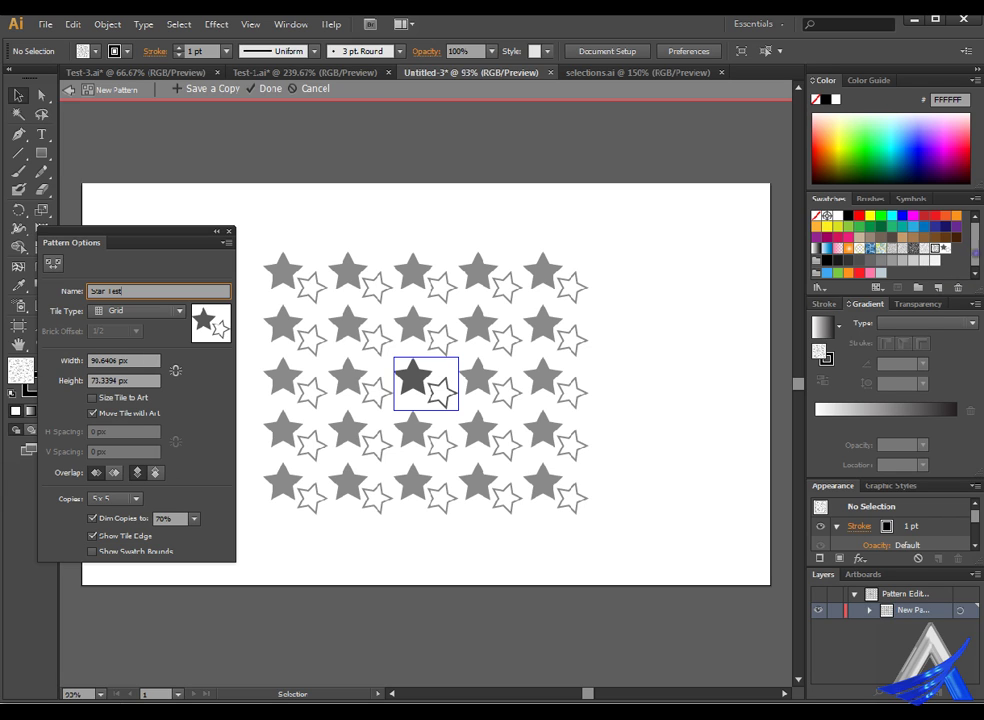
left_click(132, 310)
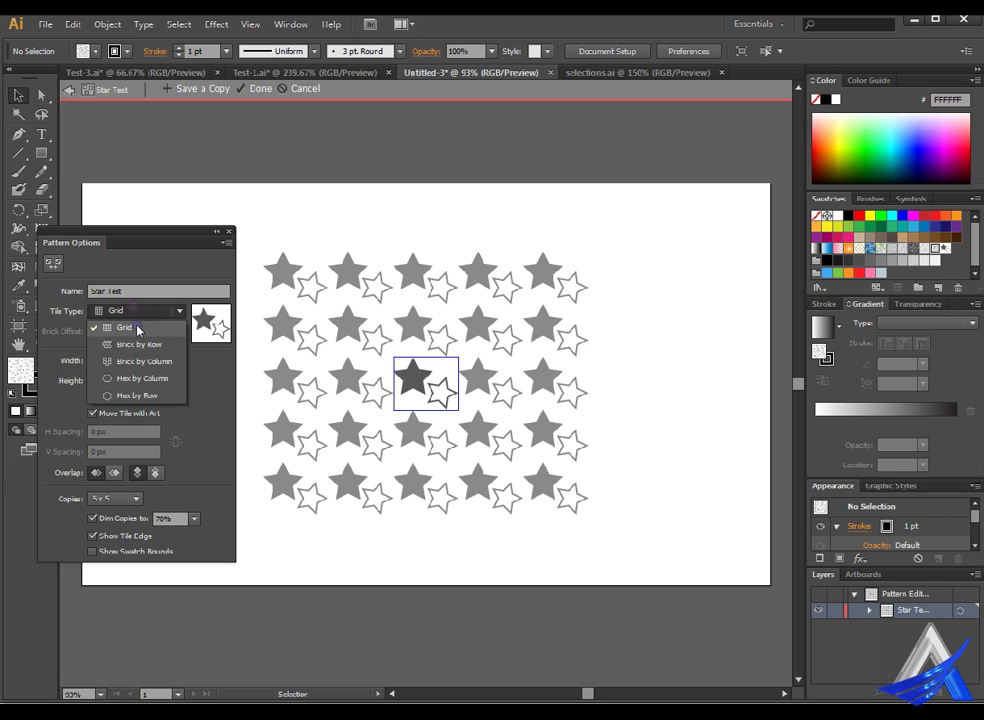
left_click(136, 340)
left_click(138, 311)
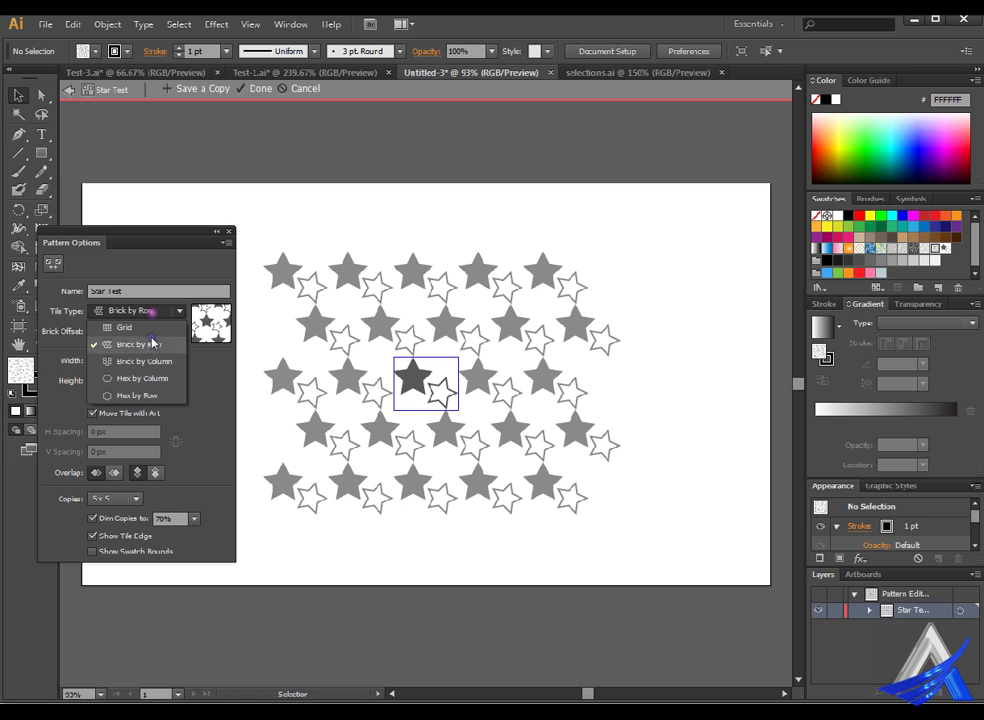
left_click(154, 357)
left_click(136, 311)
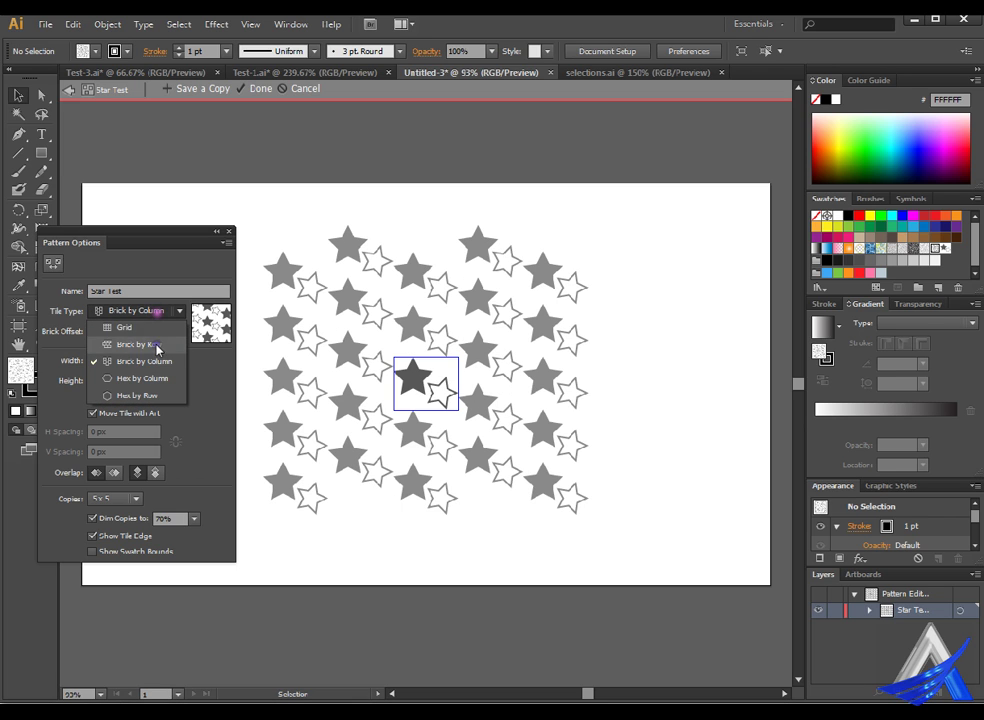
left_click(150, 377)
left_click(158, 310)
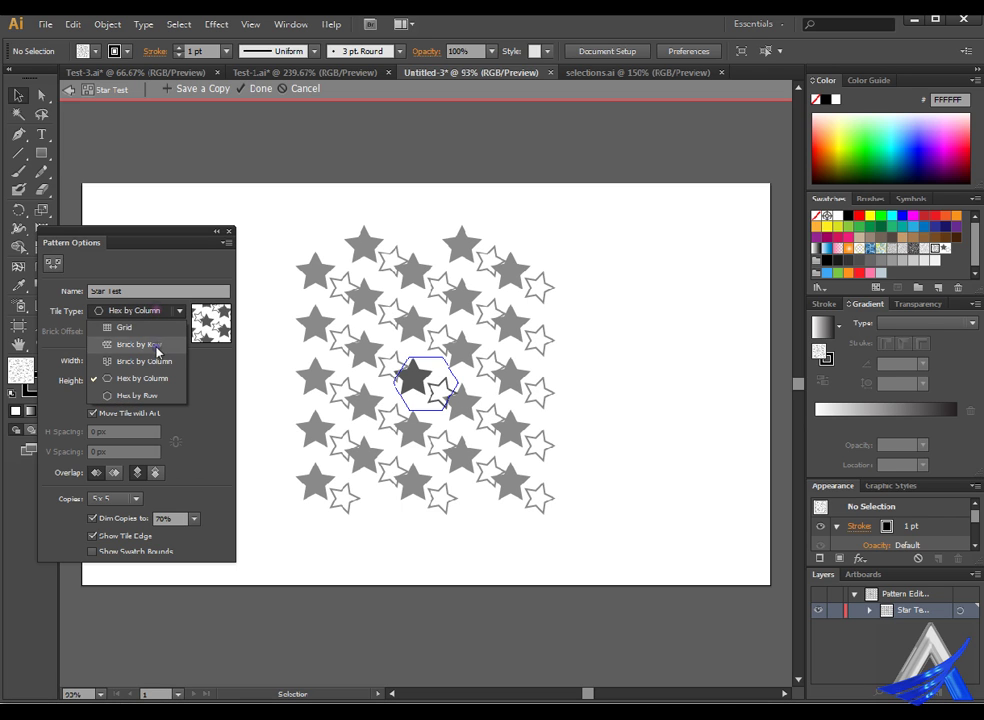
left_click(150, 396)
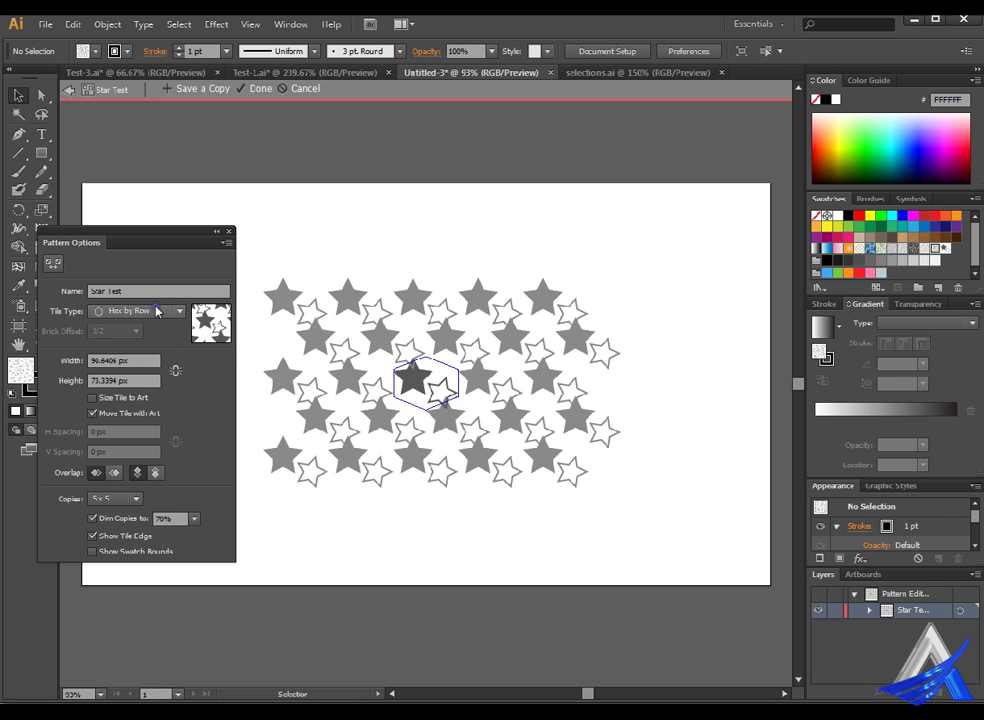
left_click(150, 311)
left_click(148, 363)
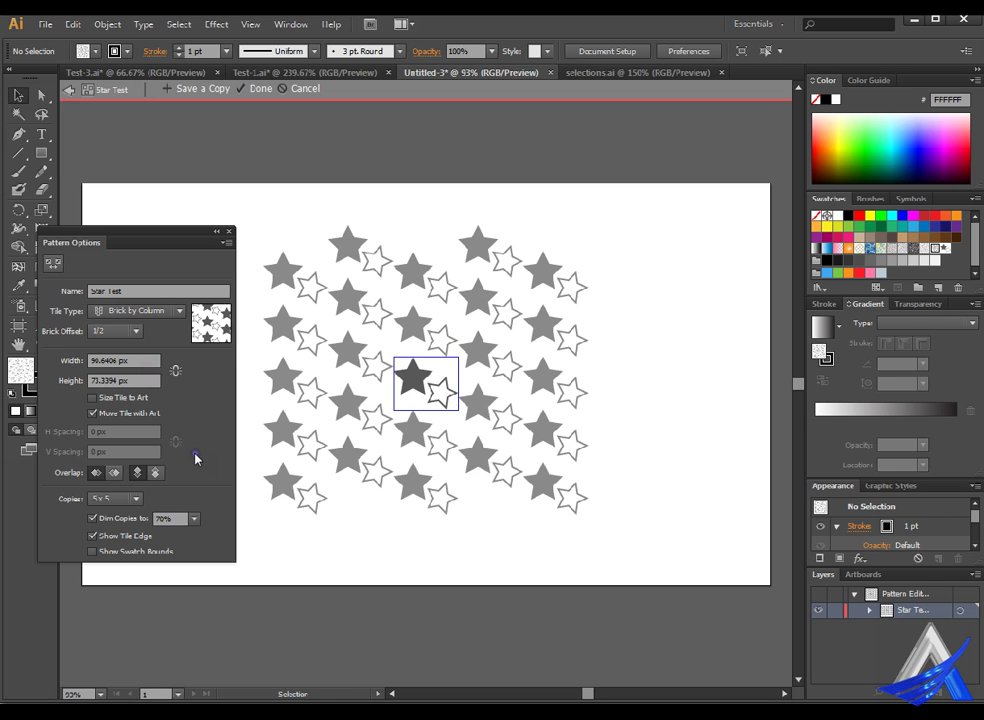
- Set the brick offset to 4/5 after trying 3/4 and 2/5
left_click(158, 331)
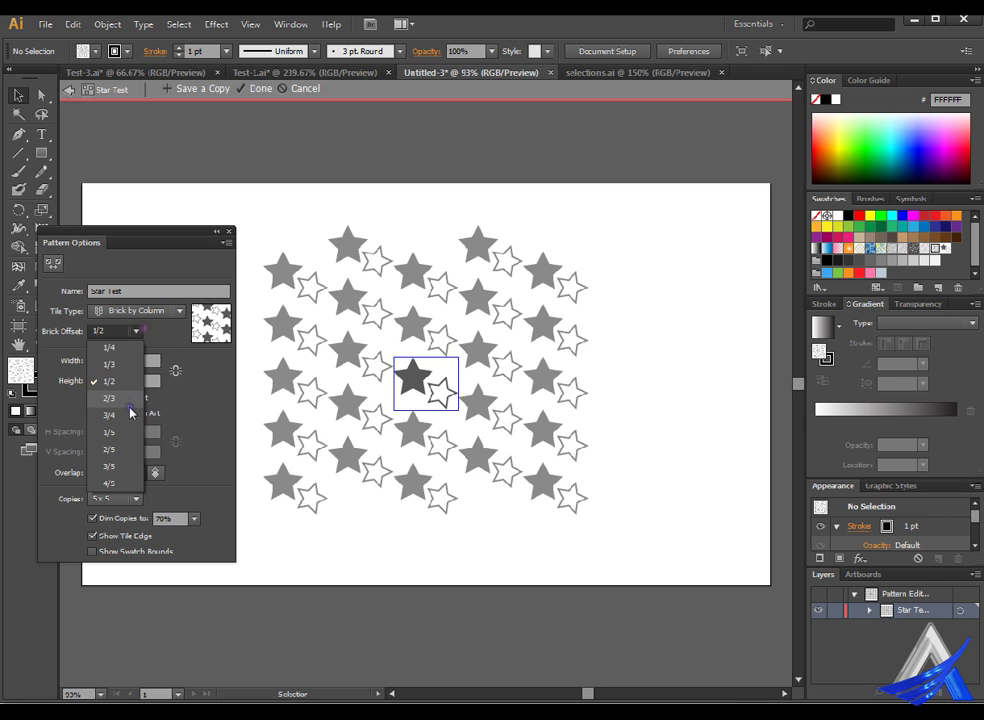
left_click(130, 410)
left_click(130, 331)
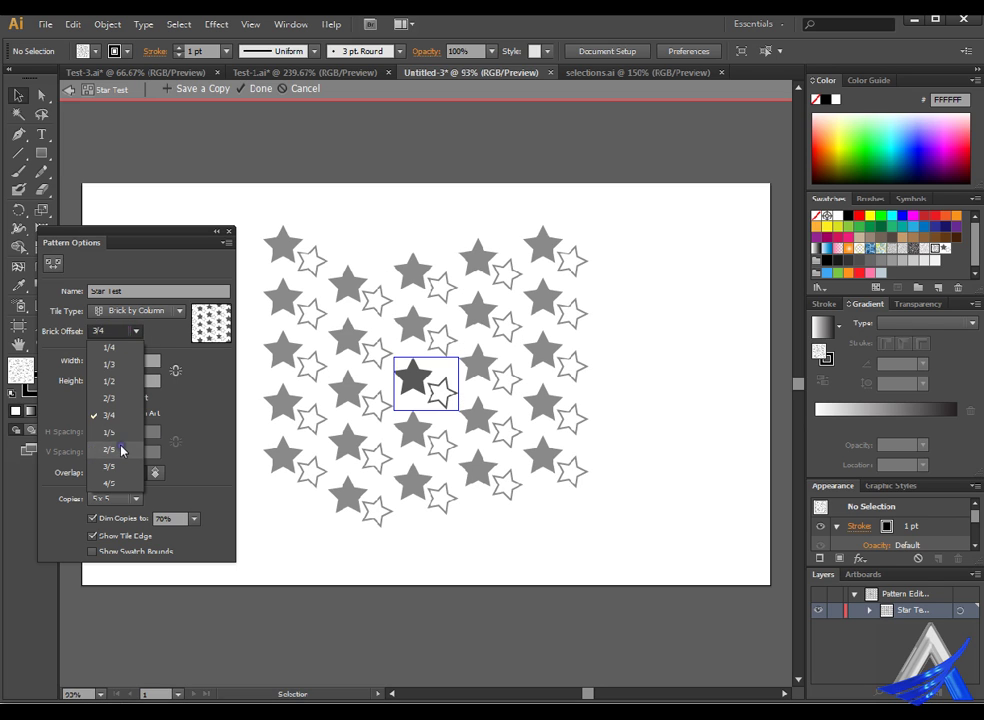
left_click(124, 449)
left_click(130, 331)
left_click(121, 450)
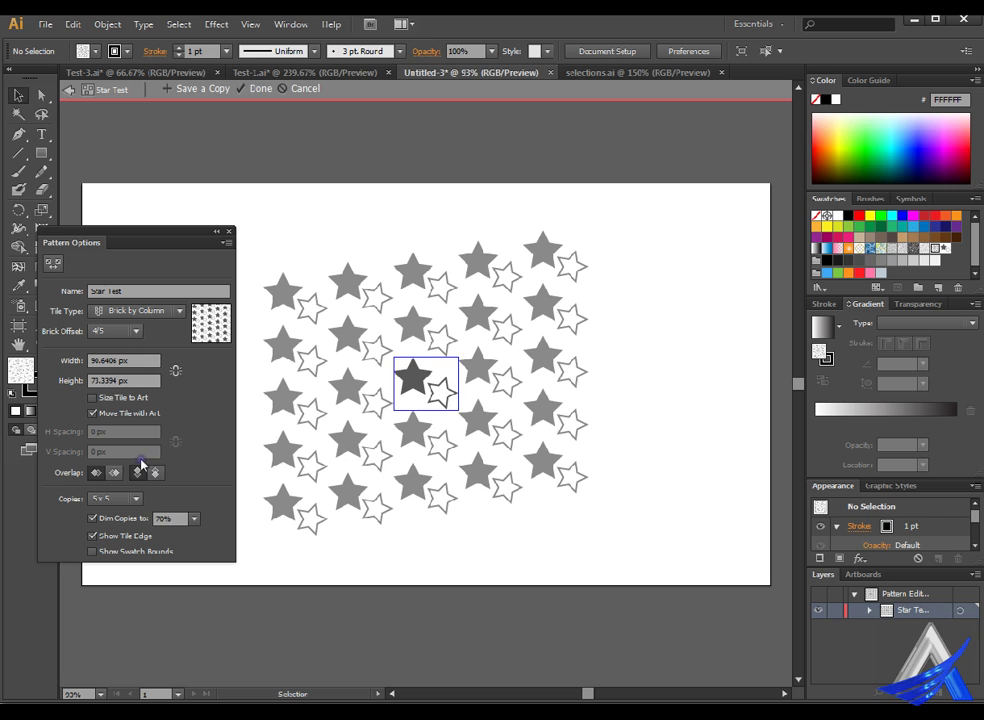
- Link tile width and height, toggle Size Tile to Art, and nudge the filled star
left_click(175, 371)
left_click(93, 398)
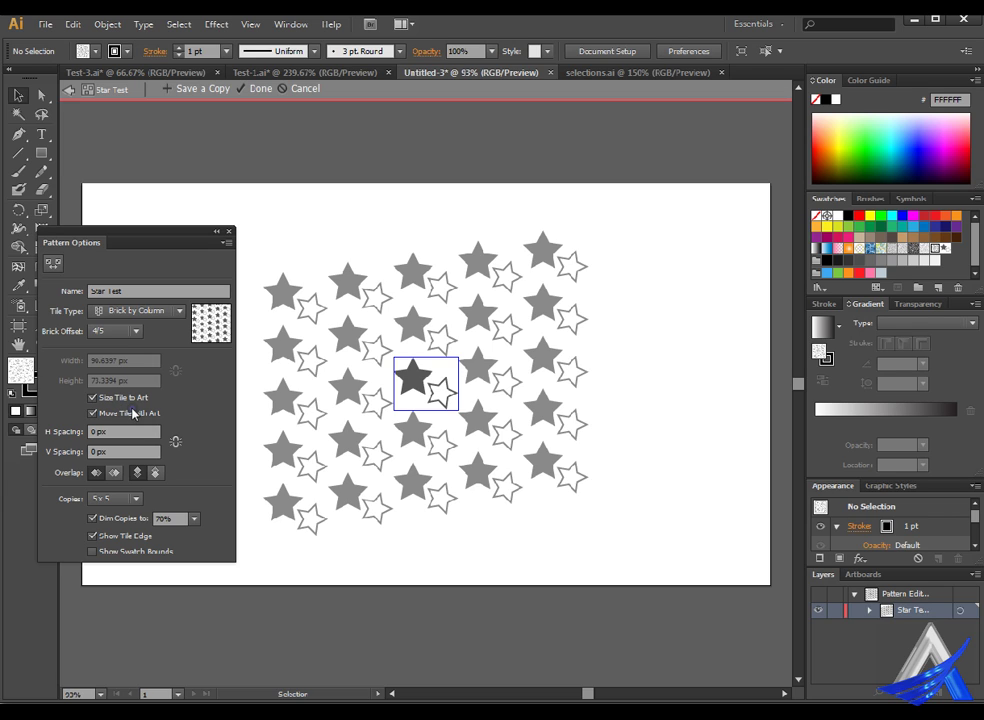
left_click(93, 400)
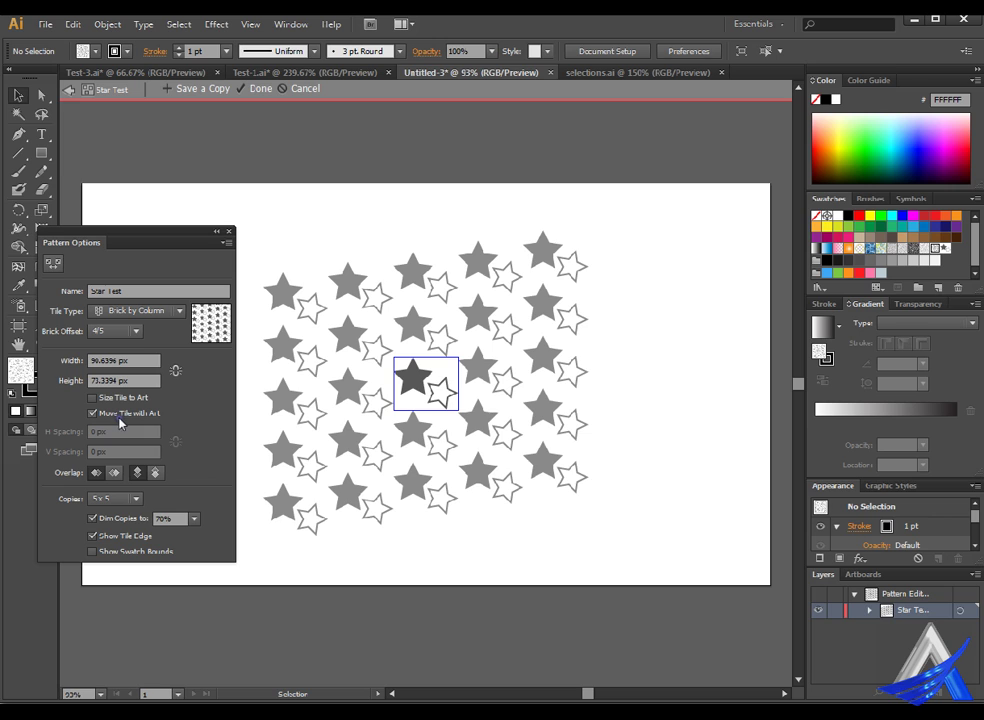
left_click(447, 389)
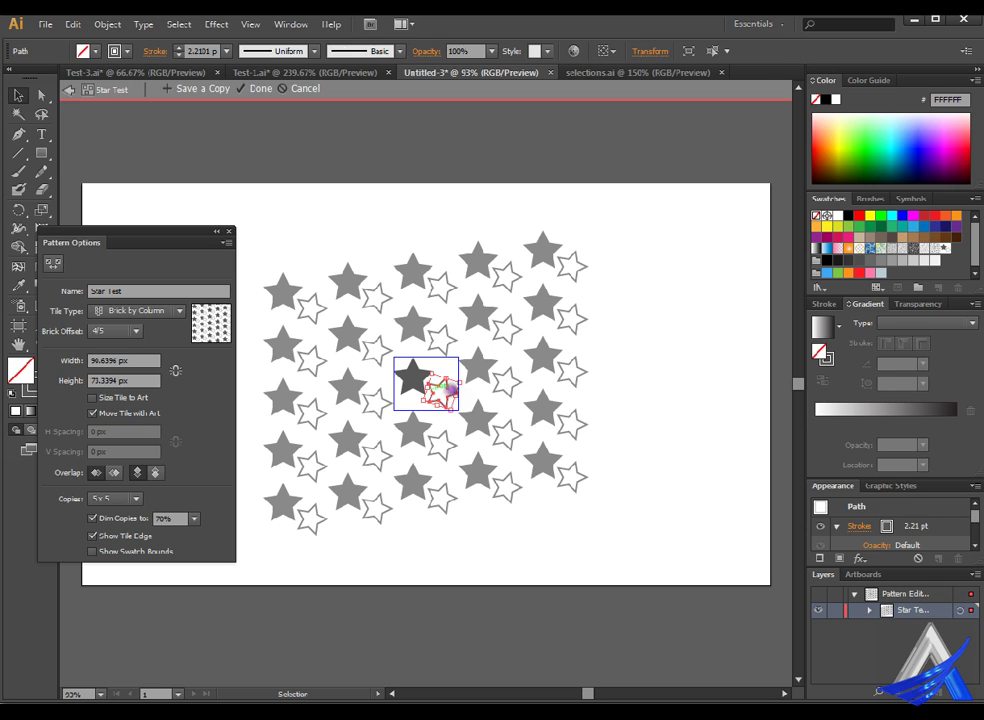
left_click(651, 461)
left_click_drag(424, 380, 428, 381)
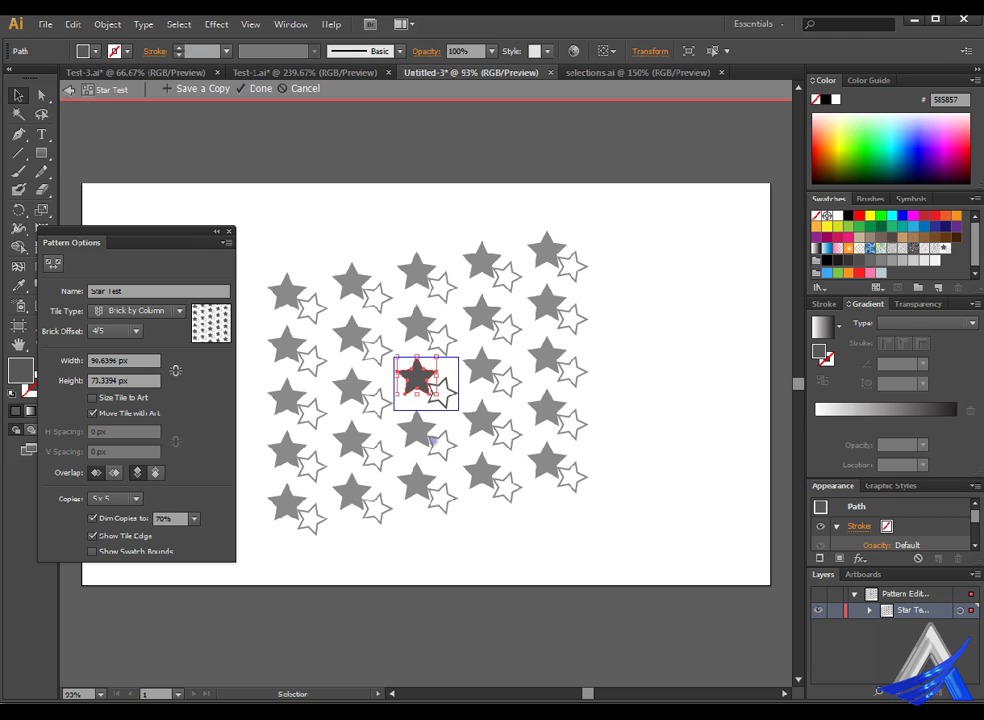
left_click_drag(418, 378, 414, 378)
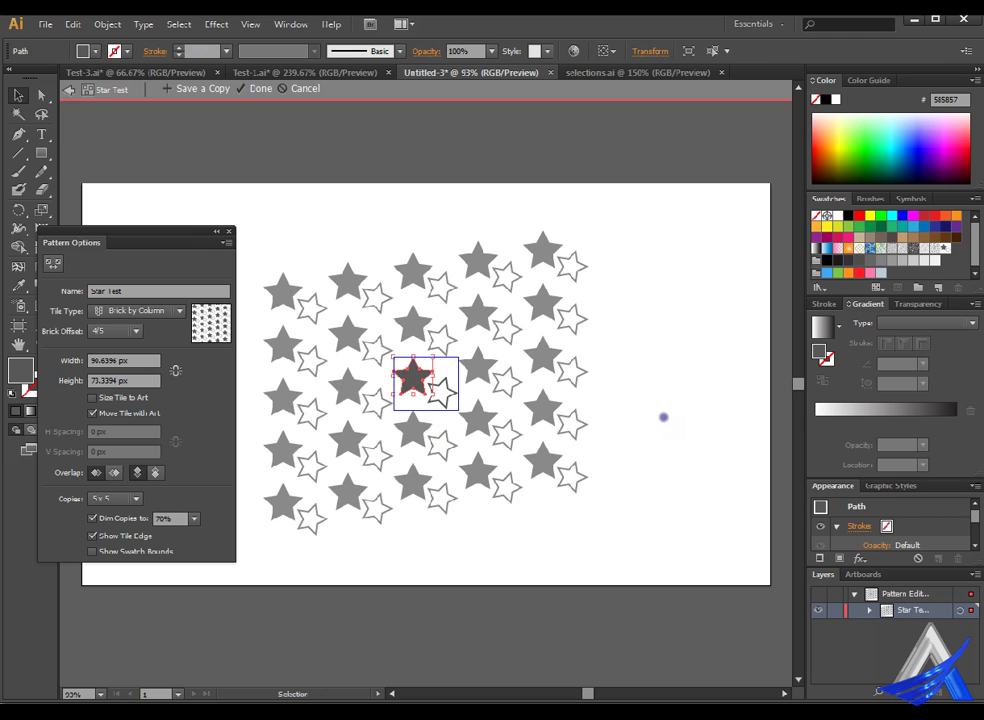
left_click(663, 416)
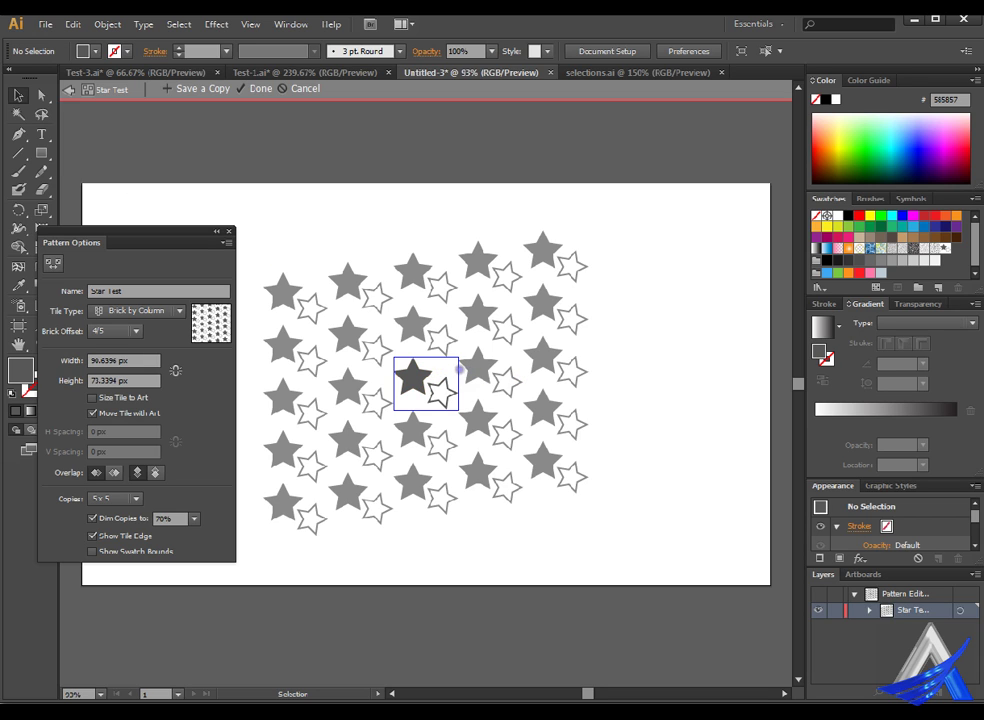
- Reposition the outline star beside the filled star, toggling Move Tile with Art
left_click(440, 390)
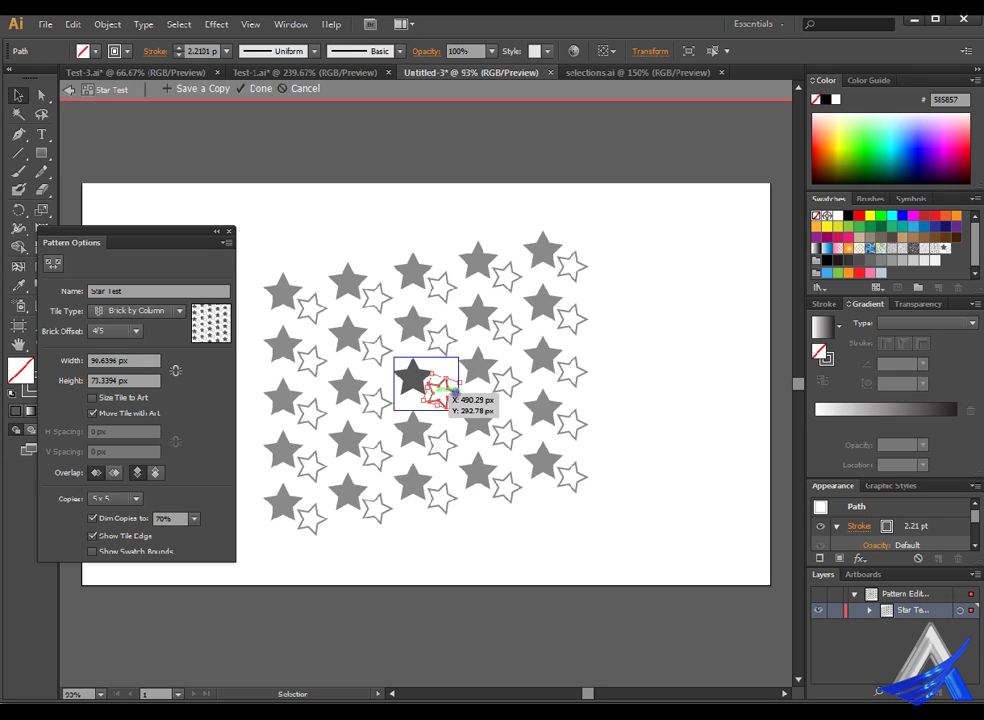
left_click_drag(463, 398, 513, 410)
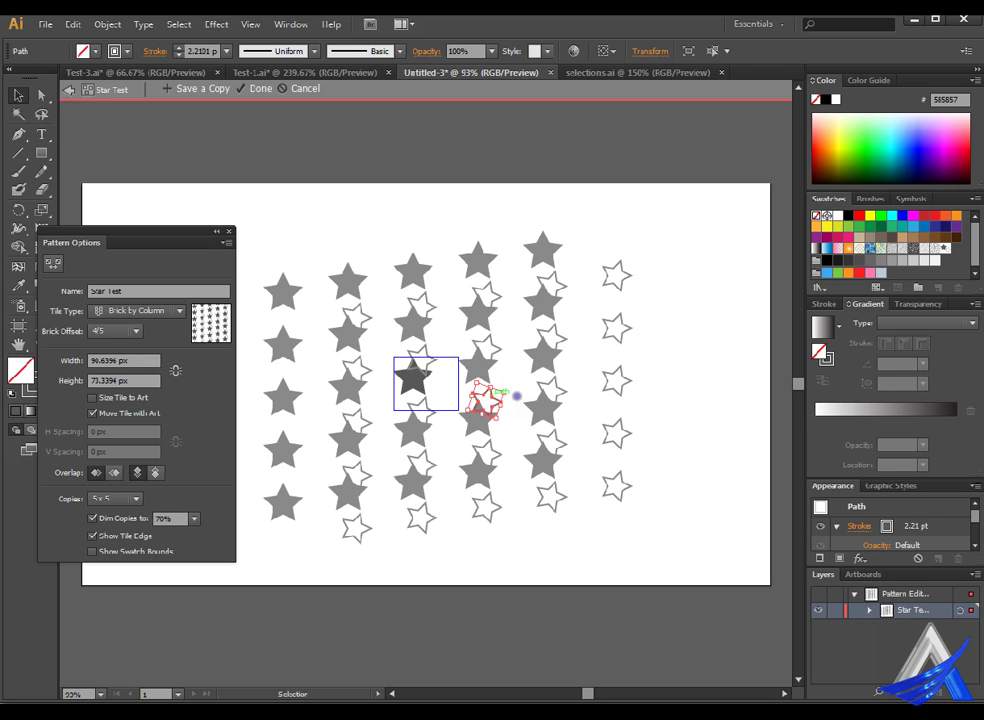
left_click(169, 411)
mouse_move(484, 400)
left_mouse_down()
mouse_move(447, 405)
mouse_move(484, 400)
left_mouse_up()
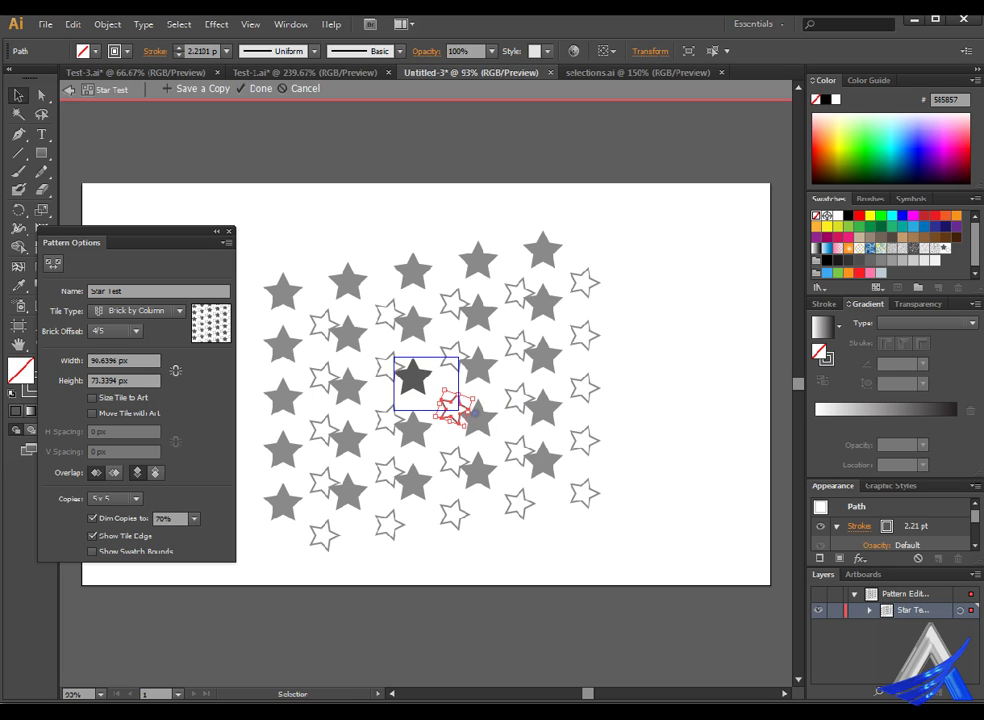
left_click(93, 413)
left_click_drag(455, 391, 446, 380)
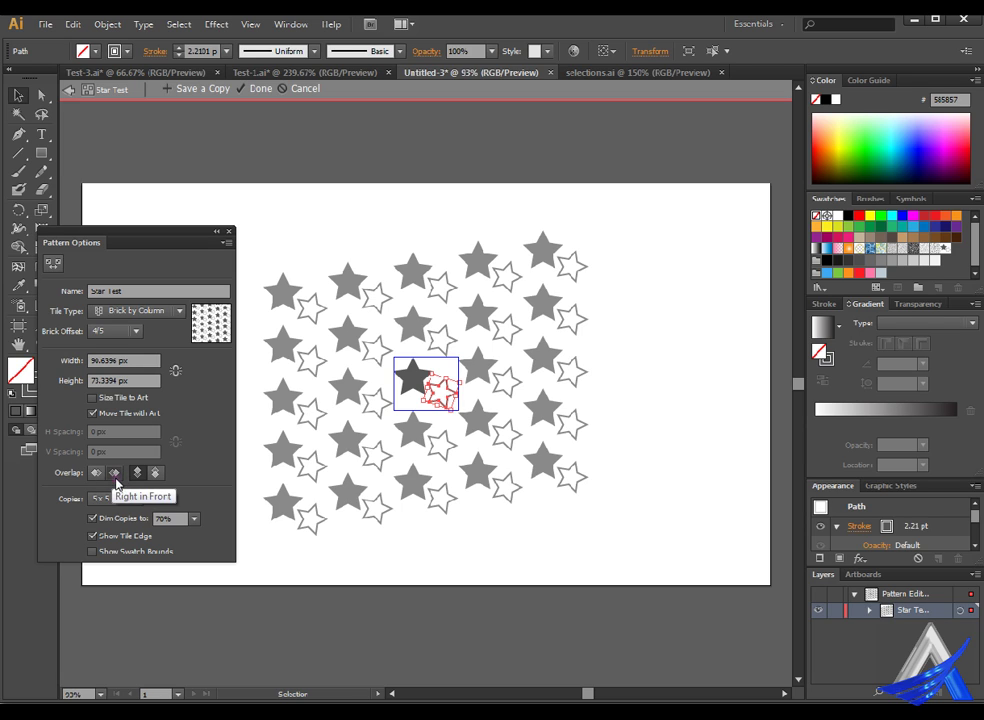
- Cycle through the four tile overlap options, ending on the fourth
left_click(101, 477)
left_click(709, 446)
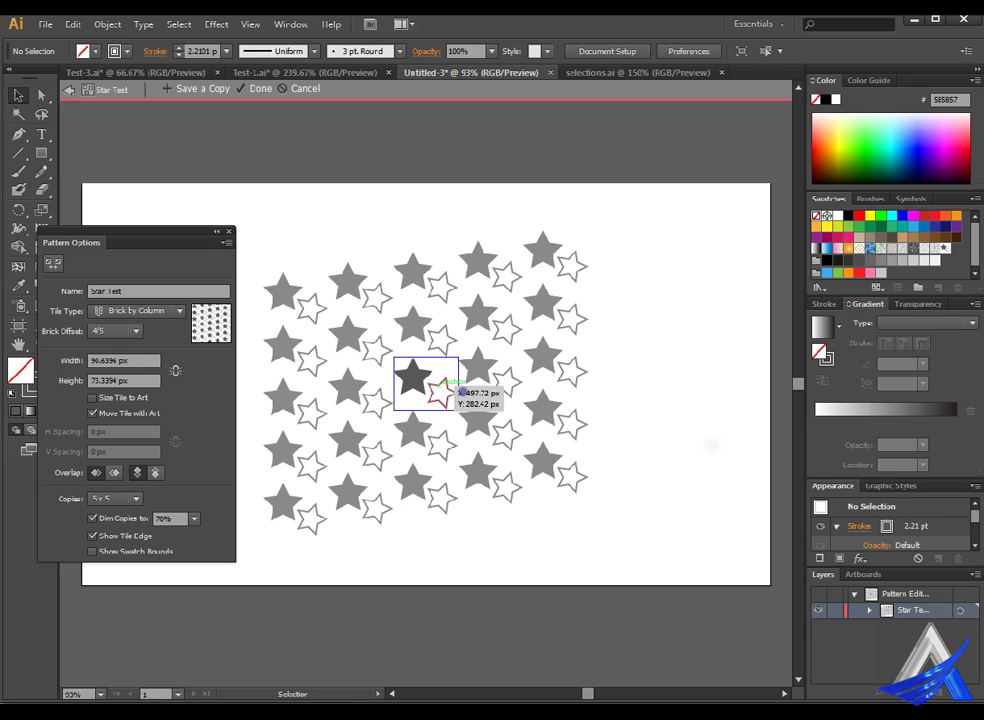
left_click(440, 390)
left_click(463, 369)
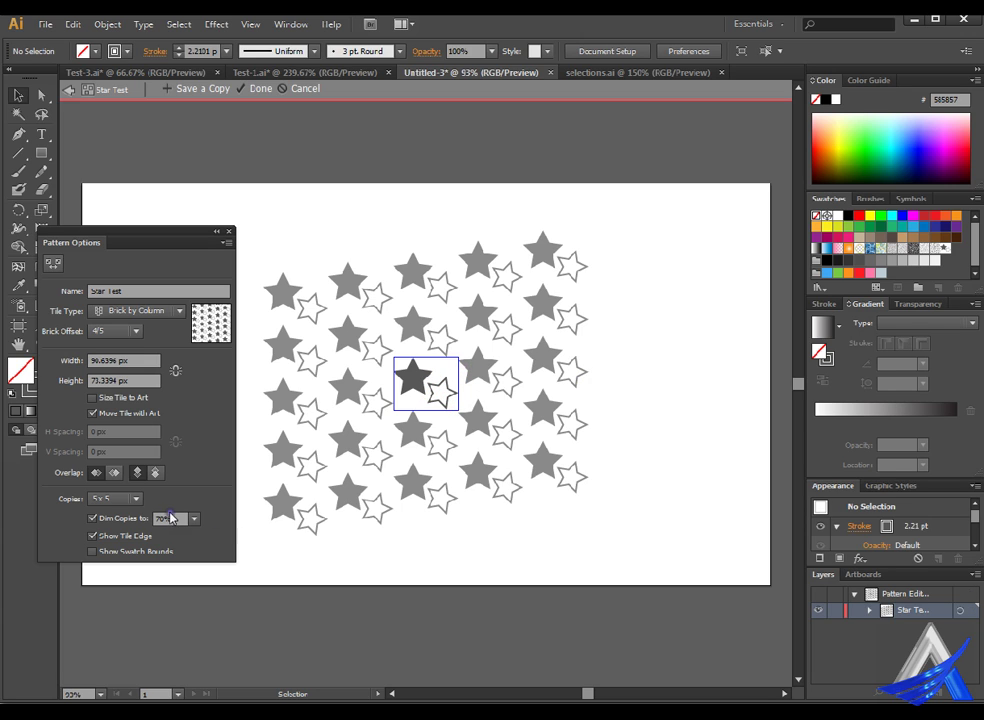
left_click(114, 475)
left_click(138, 475)
left_click(155, 473)
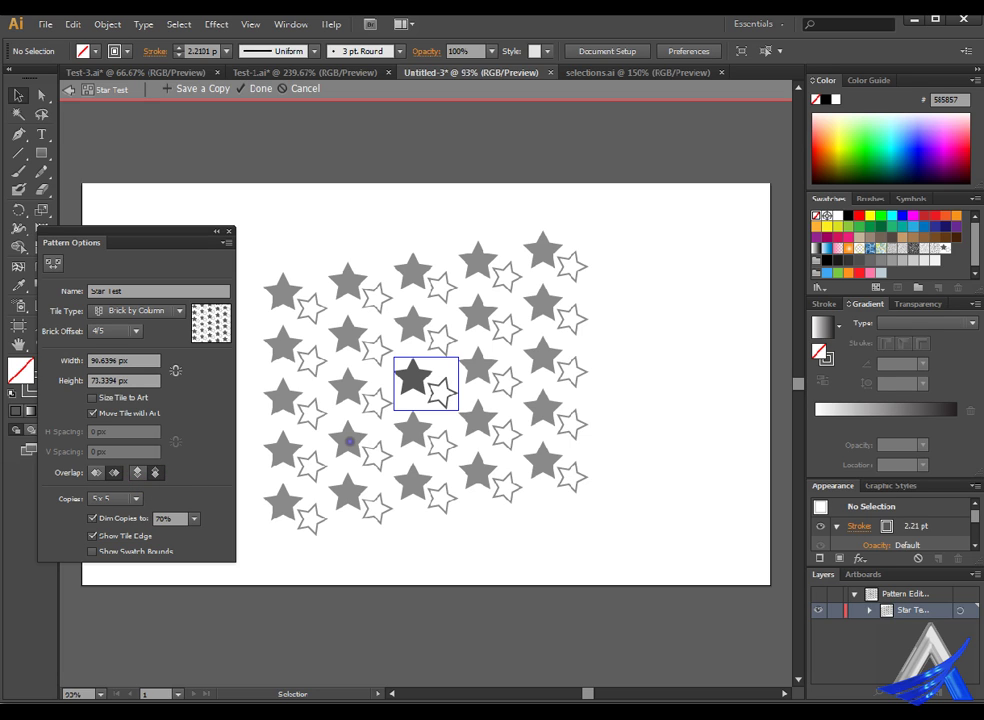
- Set the preview copies to 1 x 3, then to 7 x 5
left_click(139, 500)
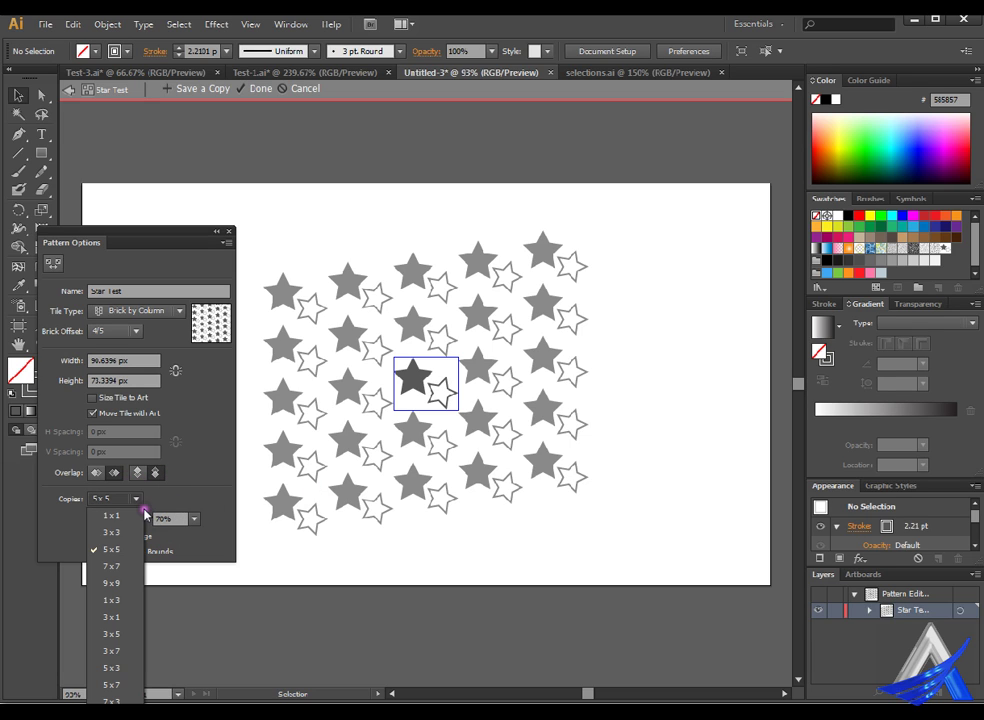
left_click(122, 600)
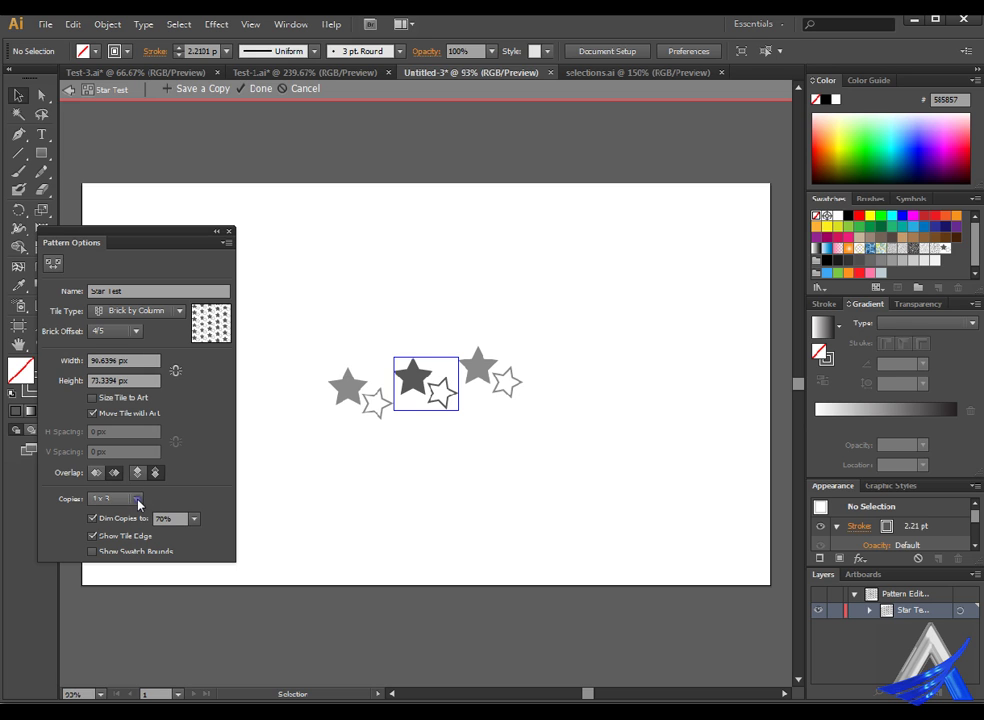
left_click(139, 500)
left_click(120, 534)
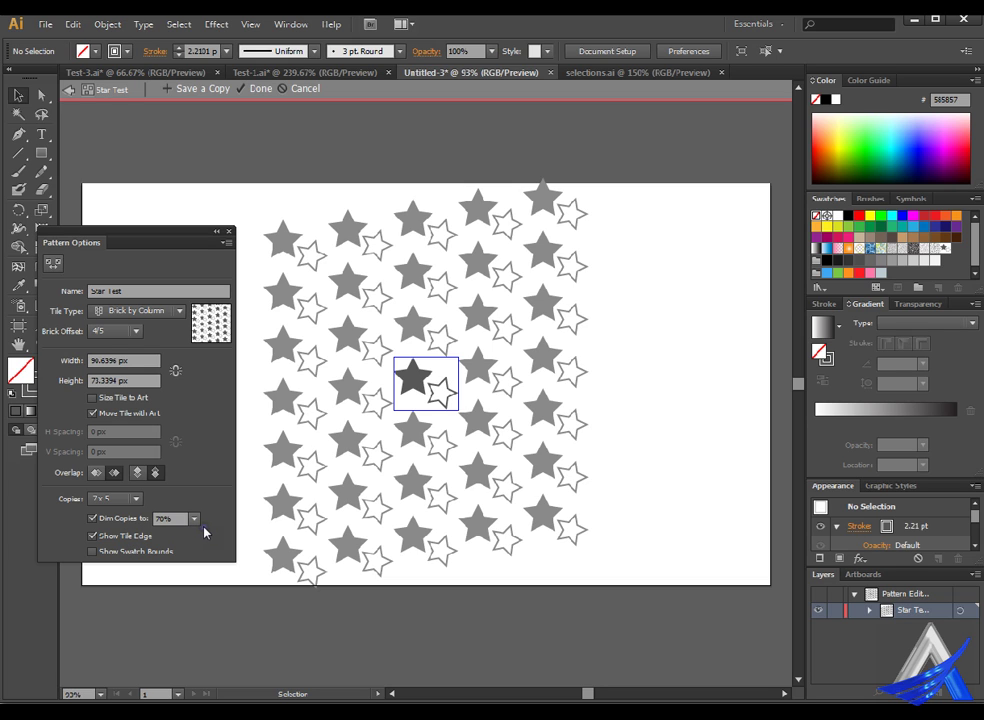
- Toggle Dim Copies, Show Tile Edge and Show Swatch Bounds on and off
left_click(118, 522)
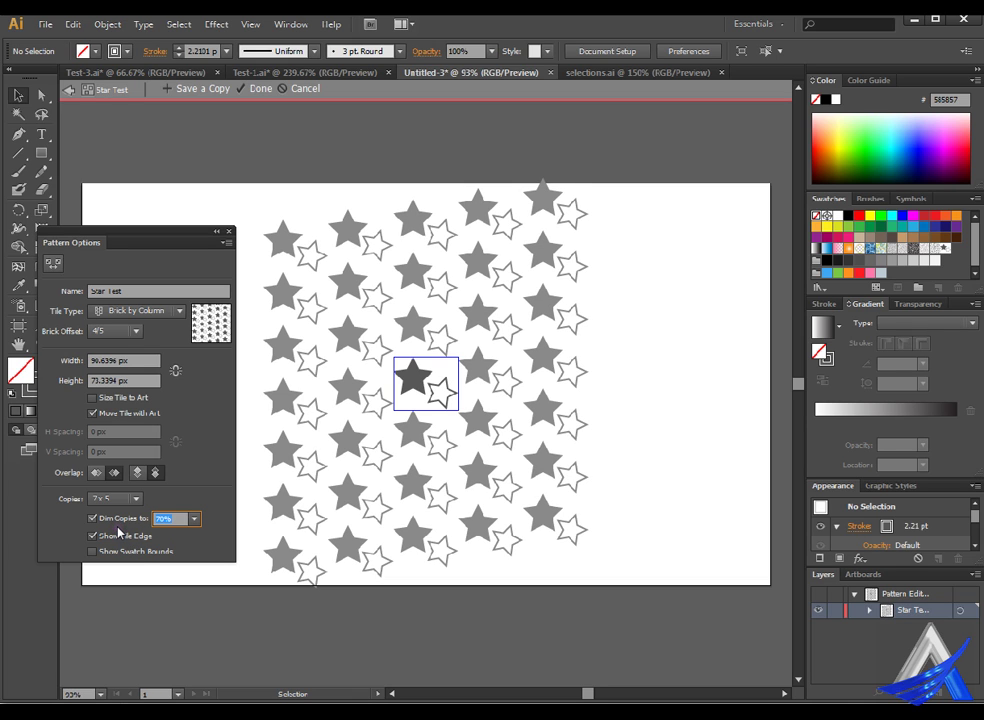
left_click(118, 542)
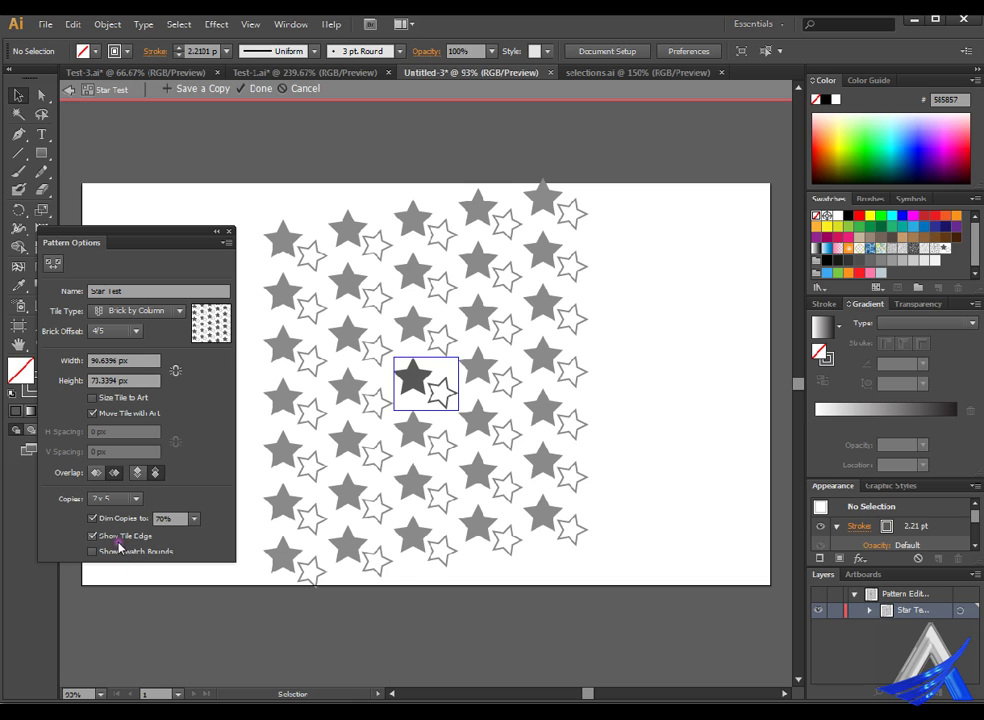
left_click(134, 556)
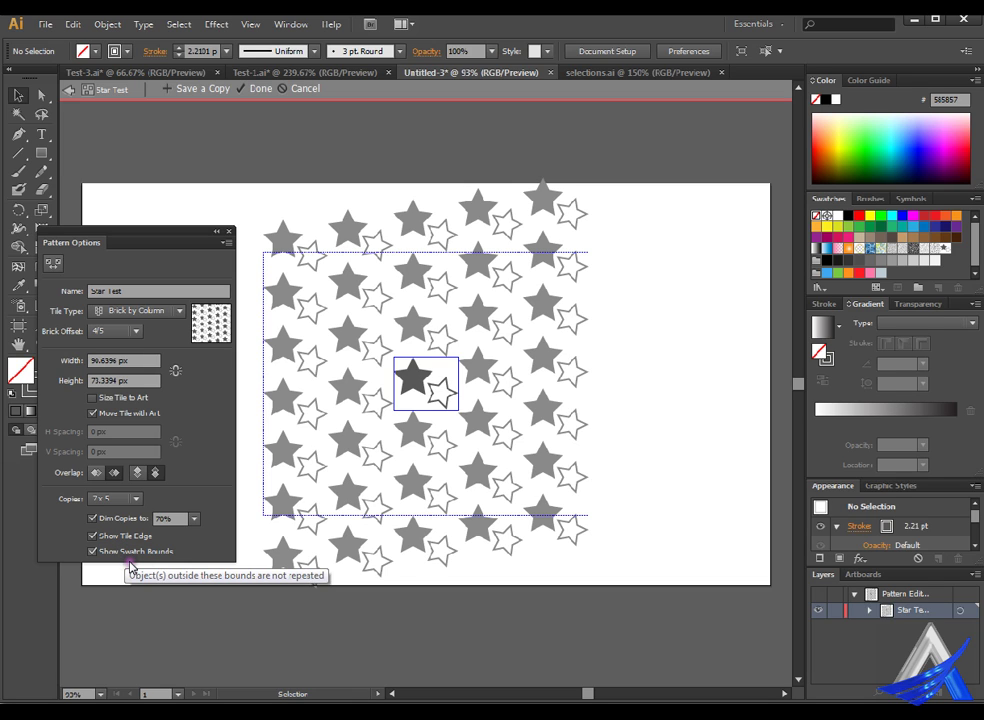
left_click(130, 560)
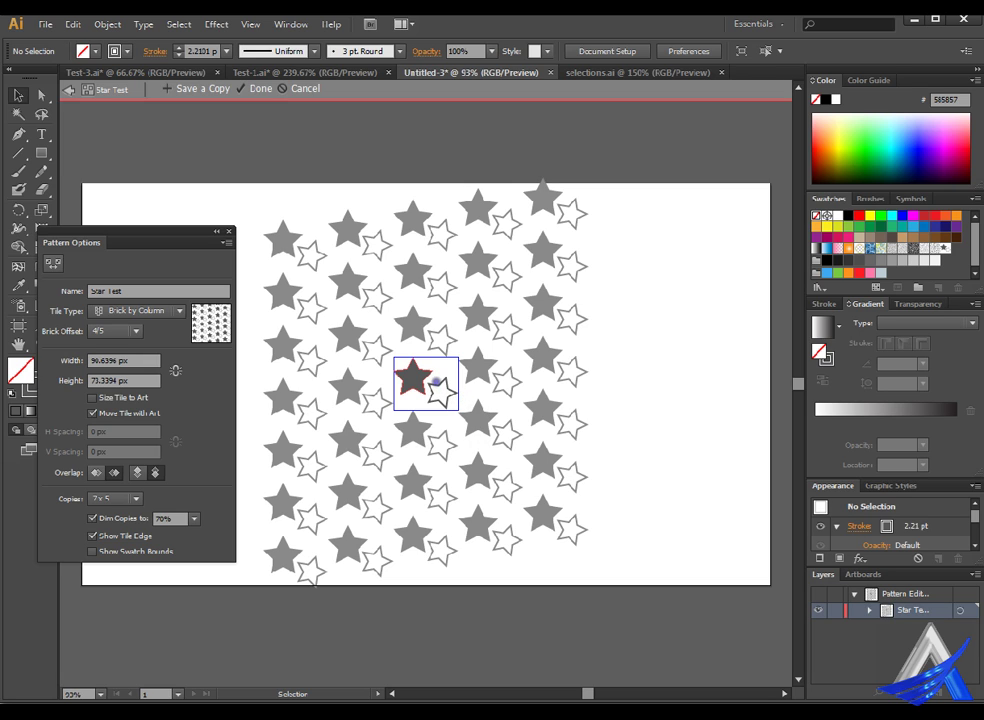
- Recolour the tile's filled star tan (C7B299) after briefly trying teal and green
left_click(428, 384)
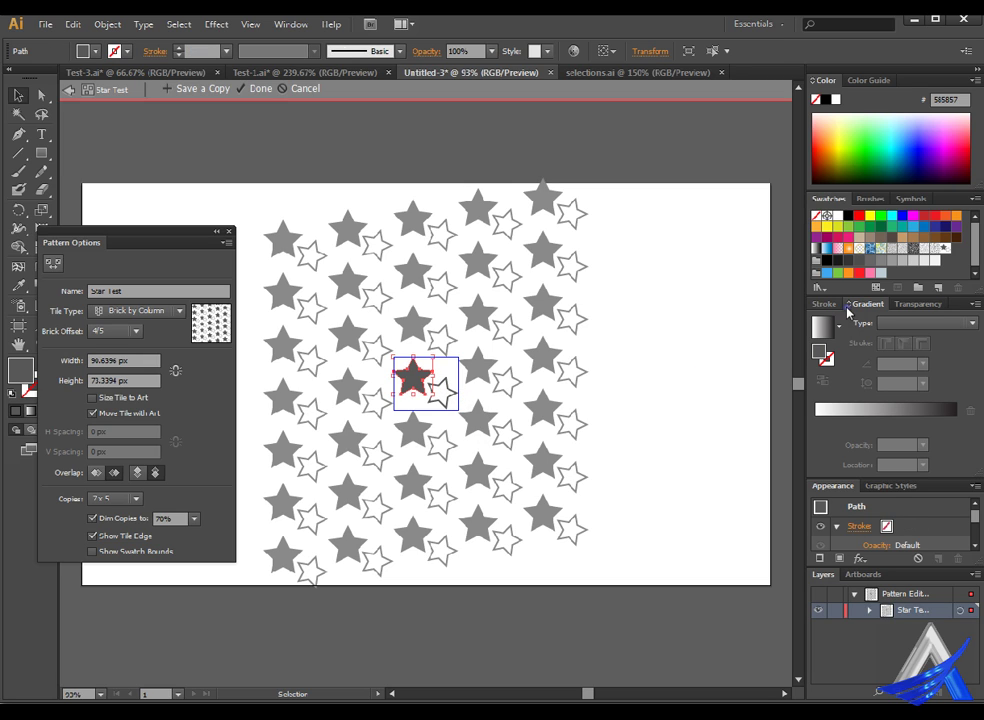
left_click(902, 226)
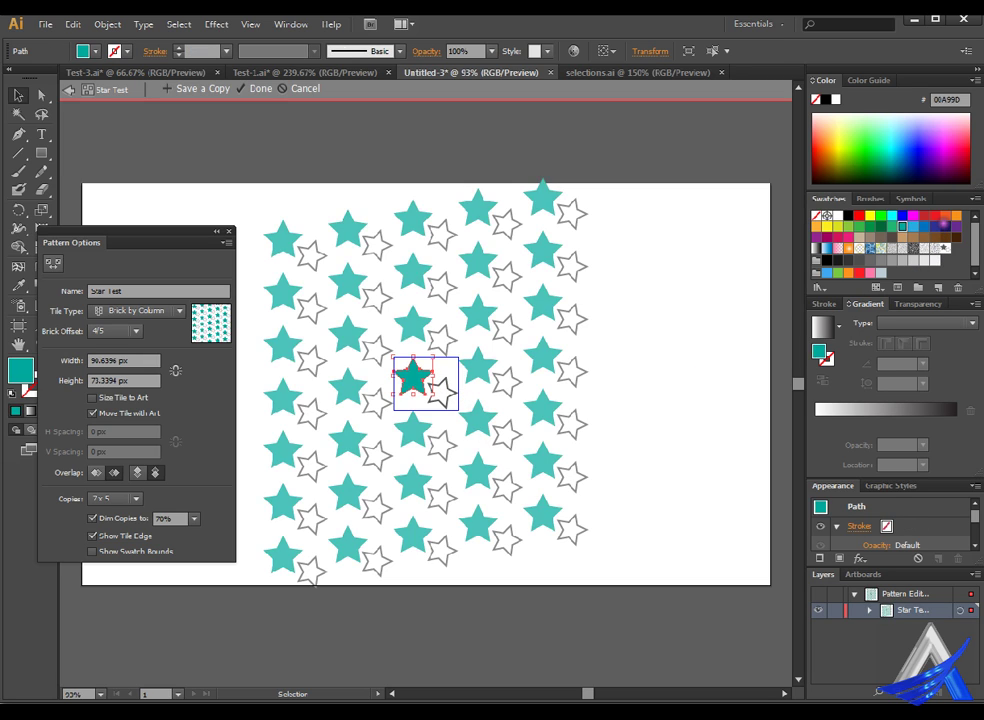
left_click(891, 226)
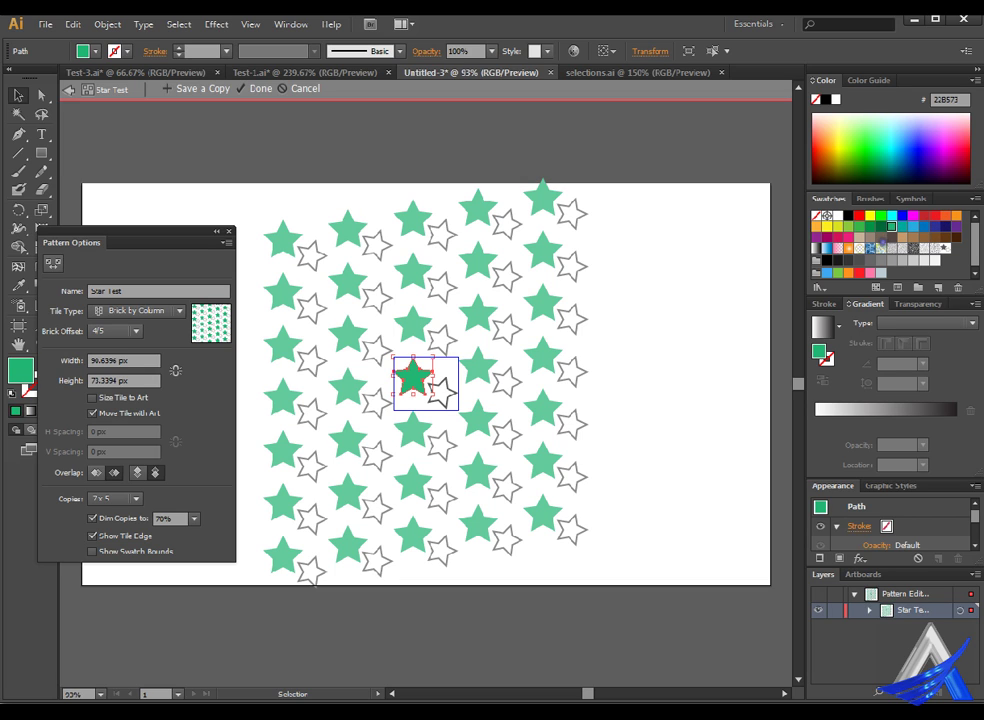
left_click(848, 248)
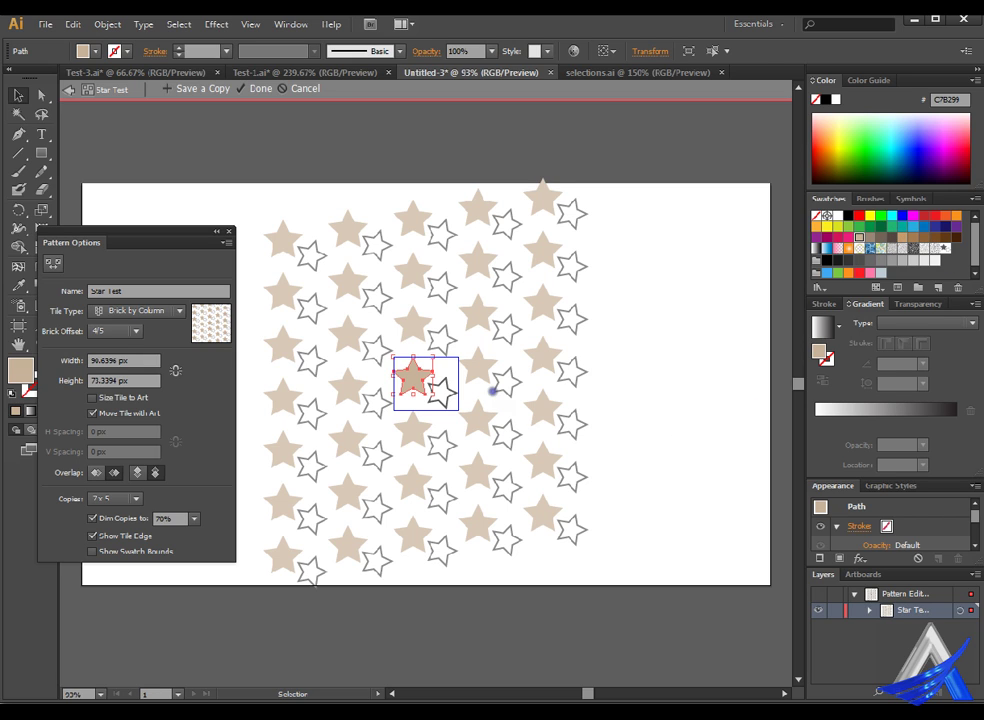
left_click(492, 391)
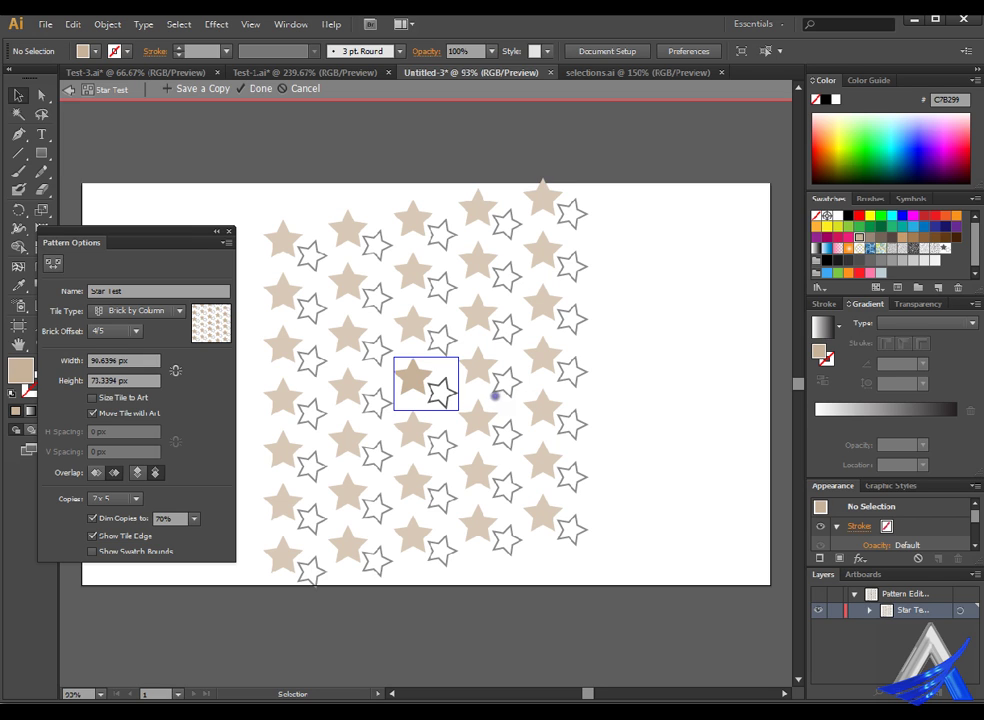
- Copy the heart icon from selections.ai and paste it into the pattern tile
left_click(655, 71)
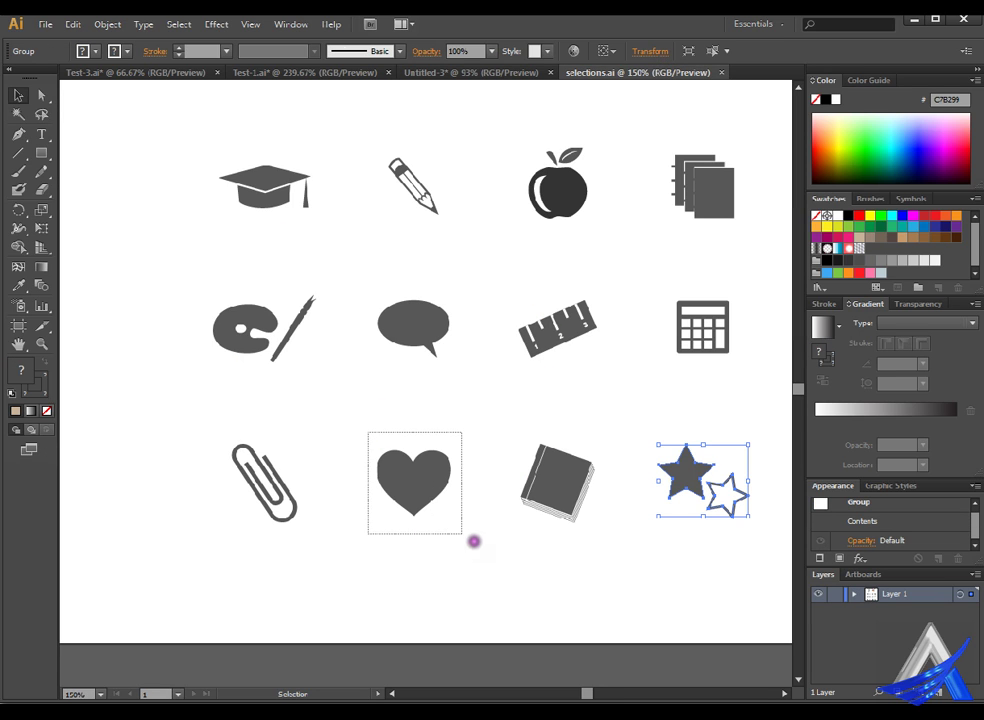
left_click_drag(381, 432, 476, 540)
key("a")
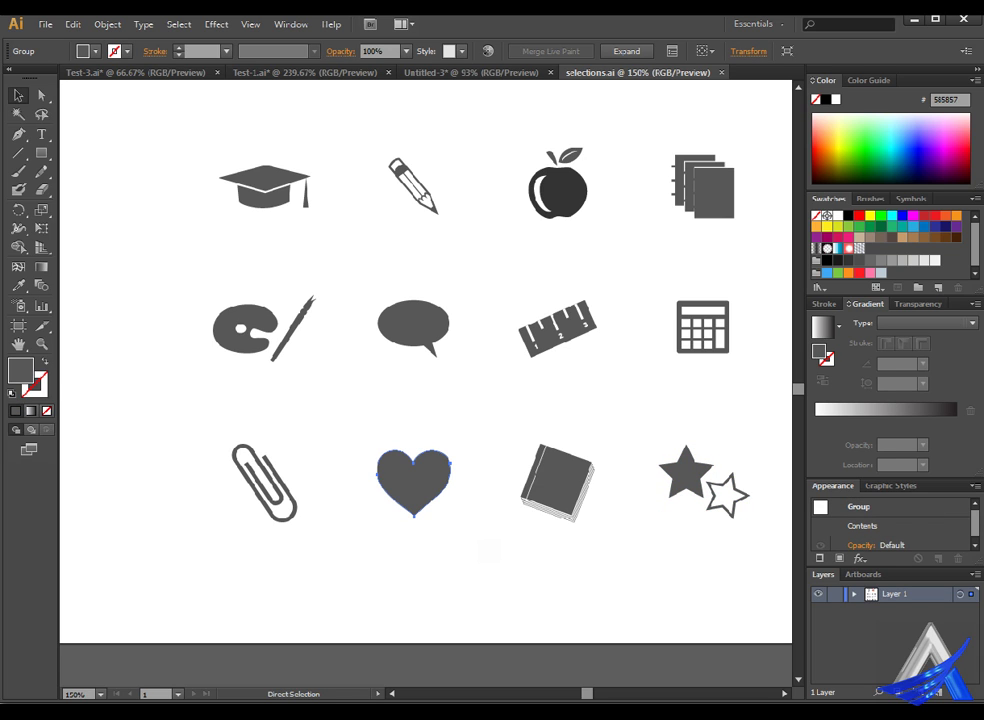
left_click(507, 71)
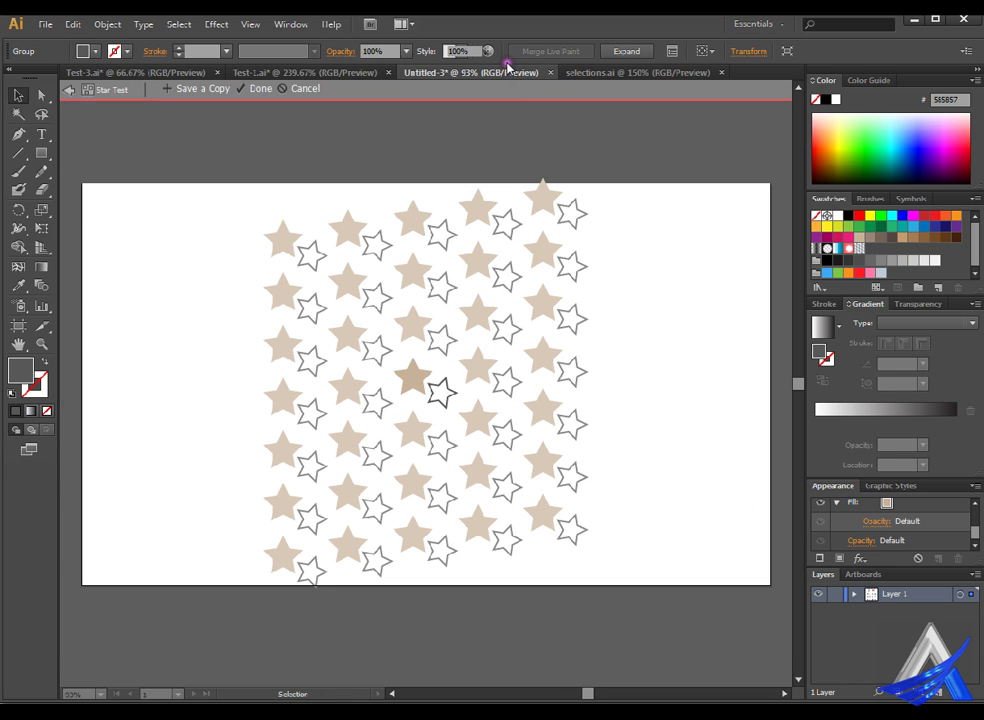
key("ctrl+v")
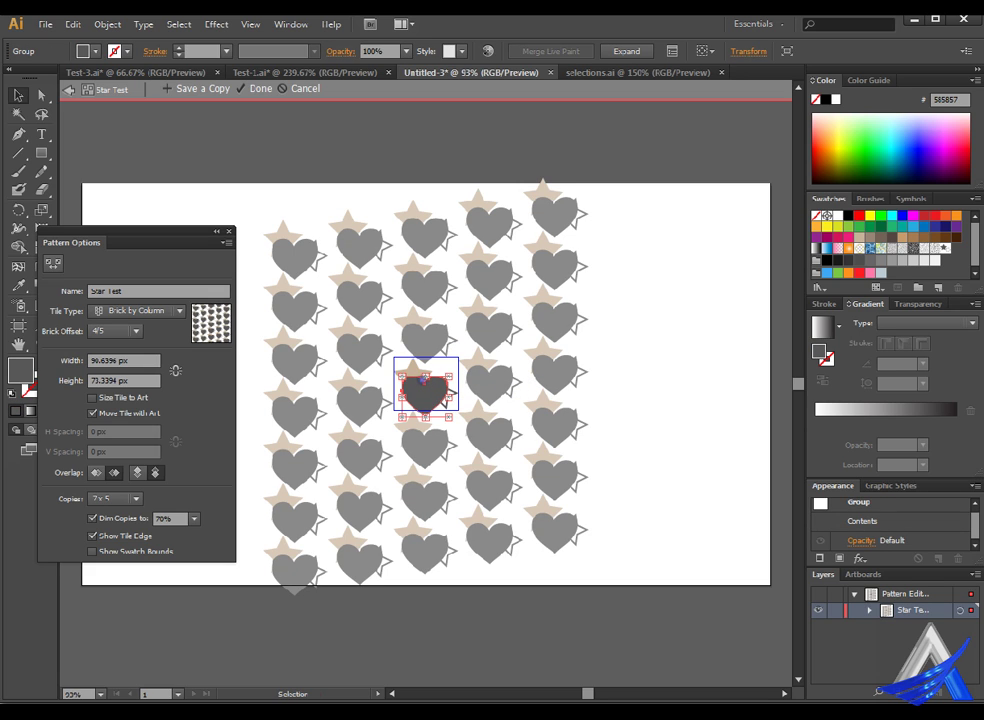
- Shrink the heart to about 40 x 36 px and add two copies beside the stars
mouse_move(423, 380)
left_mouse_down()
mouse_move(440, 406)
mouse_move(412, 400)
left_mouse_up()
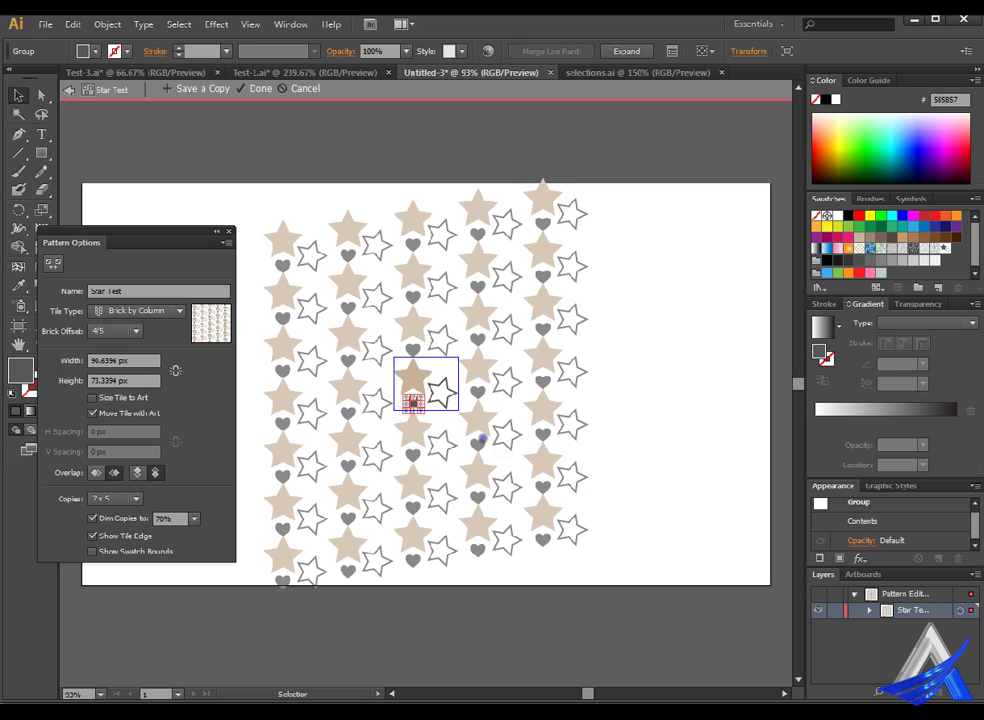
left_click_drag(414, 404, 460, 368)
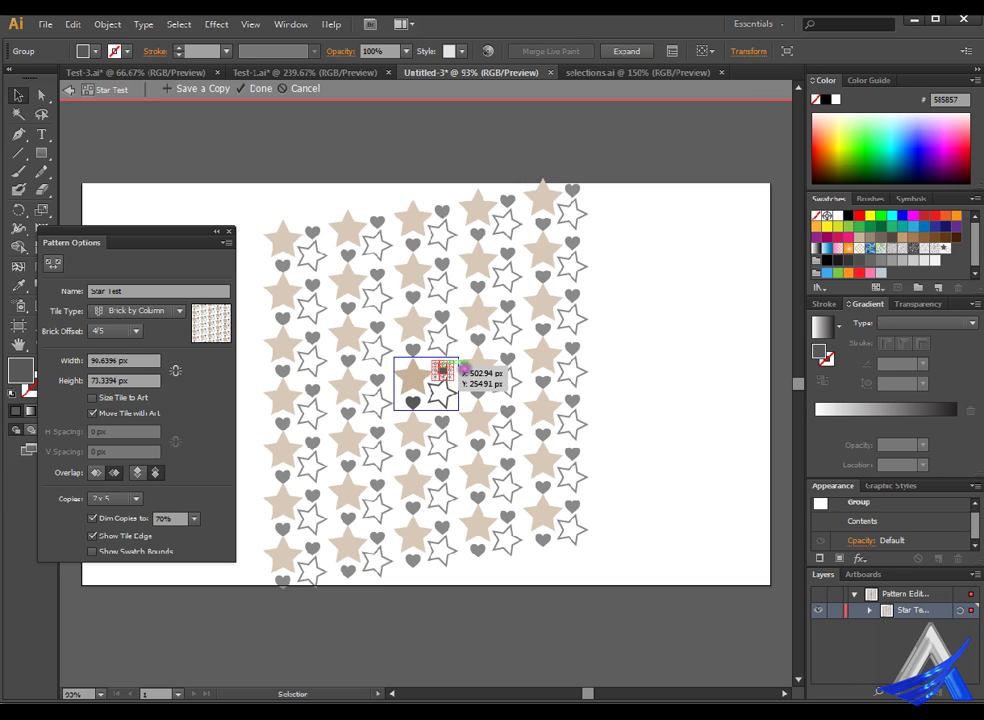
left_click_drag(442, 370, 398, 359)
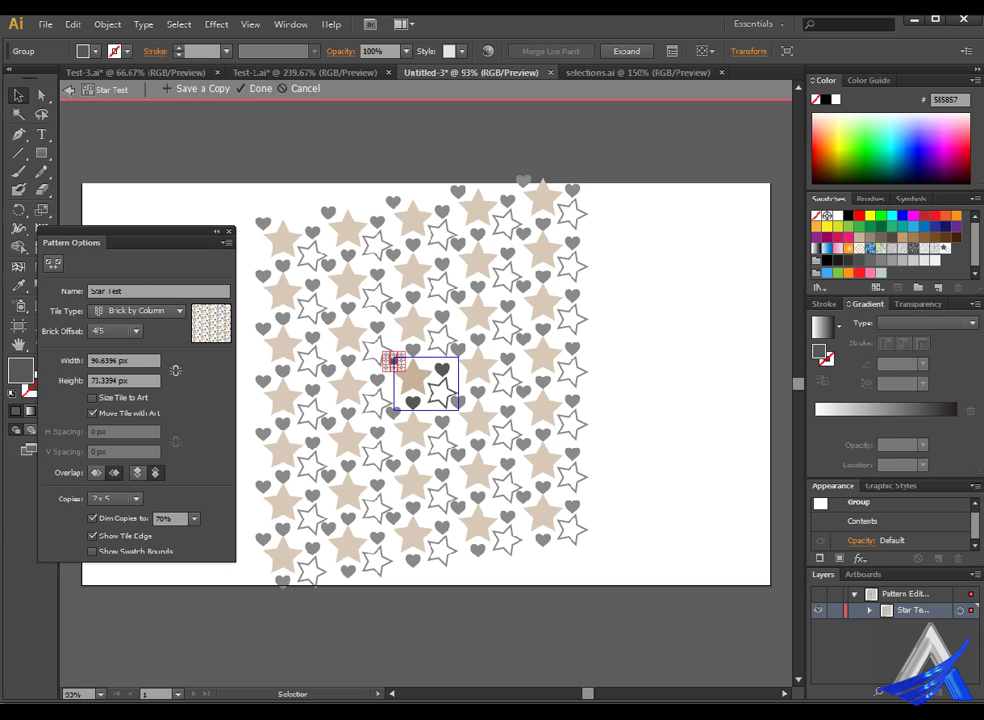
left_click(256, 88)
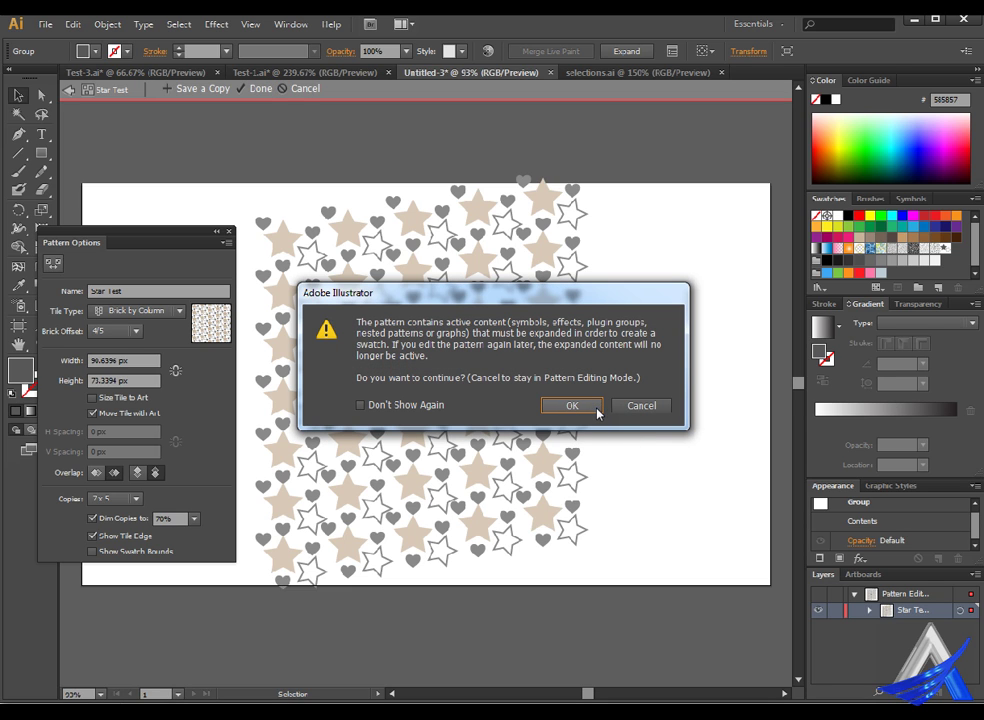
- Confirm expanding the pattern content and delete the leftover star group
left_click(598, 408)
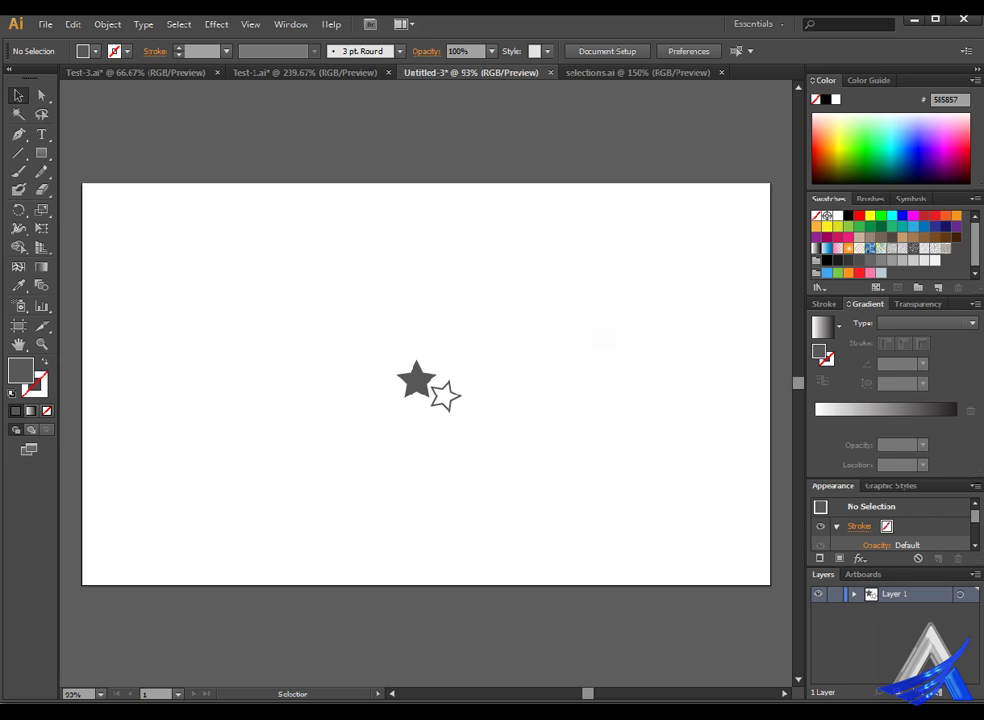
left_click_drag(350, 315, 532, 545)
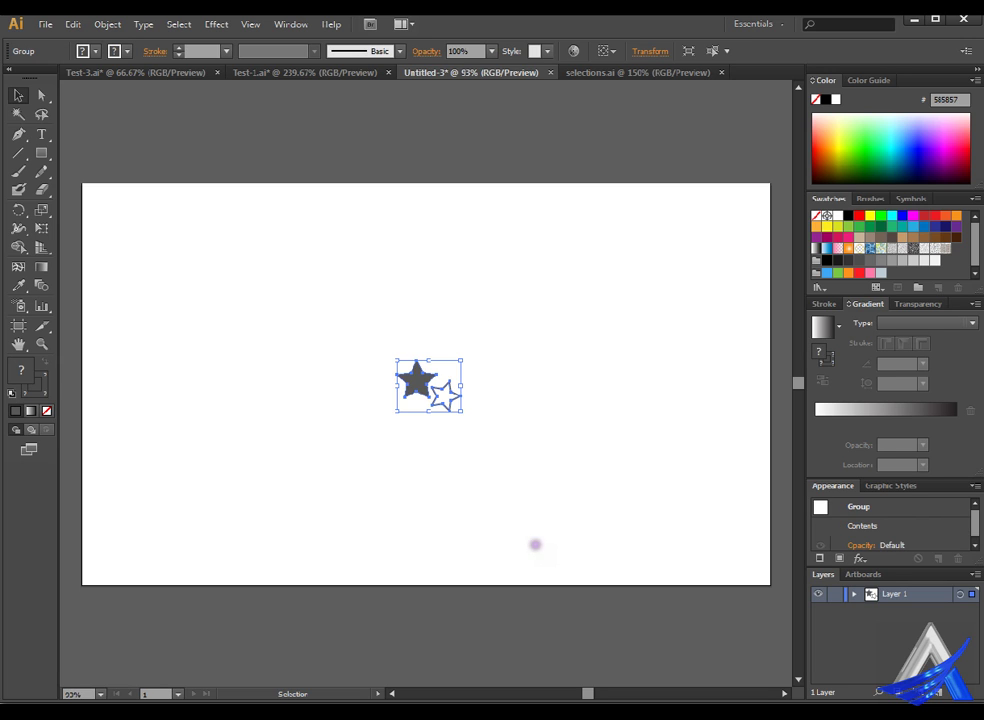
key("Delete")
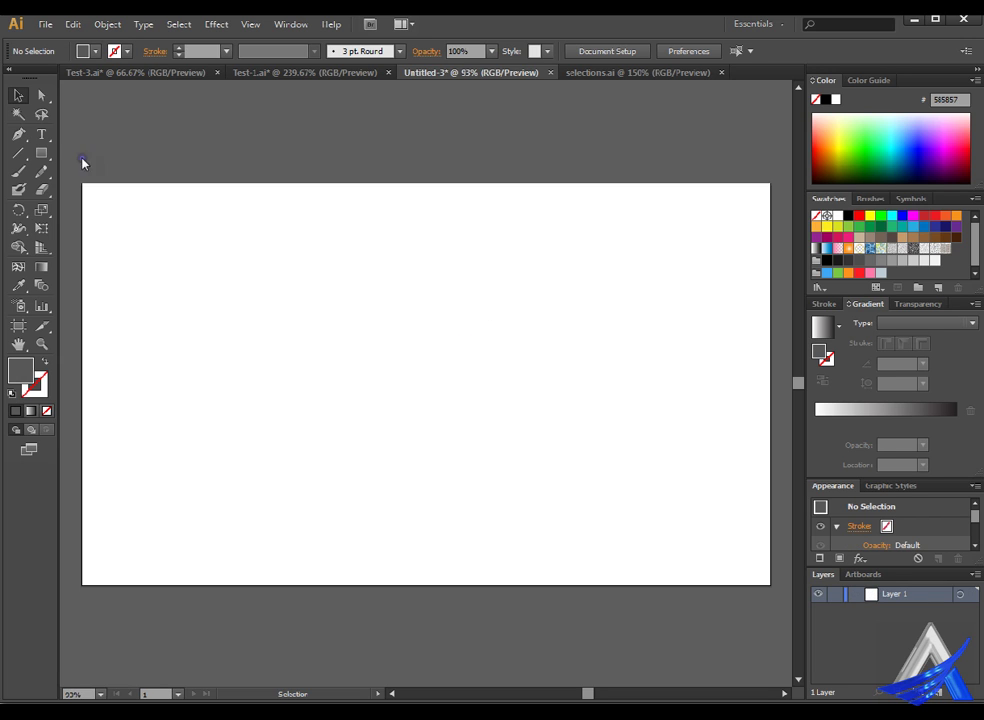
- Draw a large rectangle and fill it with the Star Test pattern swatch
left_click(41, 152)
mouse_move(247, 270)
left_mouse_down()
mouse_move(691, 508)
mouse_move(727, 540)
left_mouse_up()
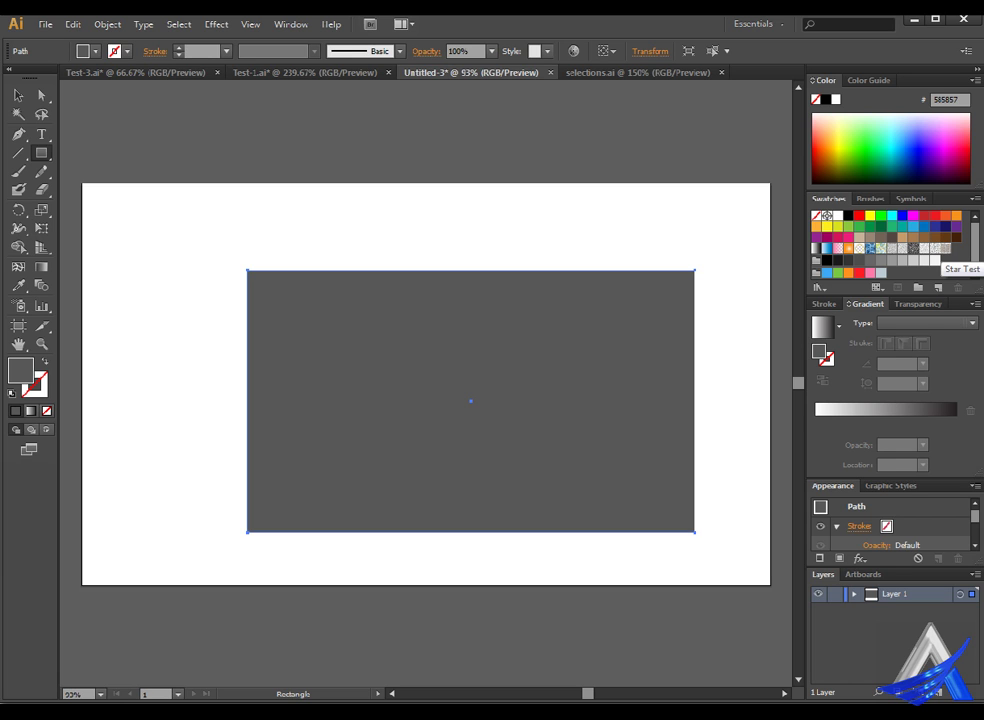
left_click(945, 248)
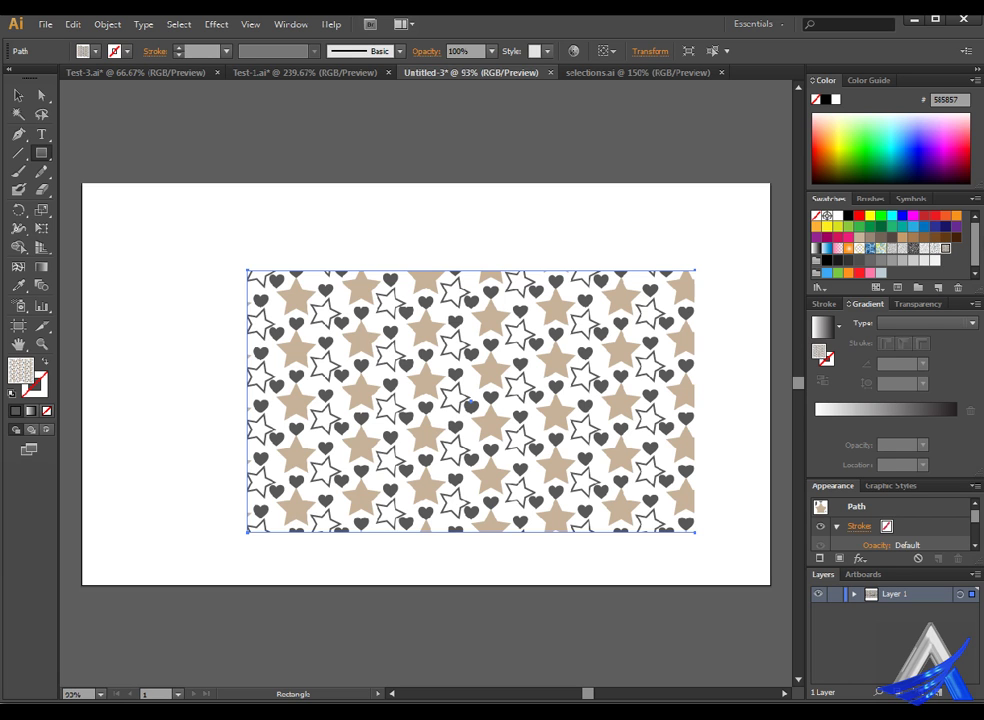